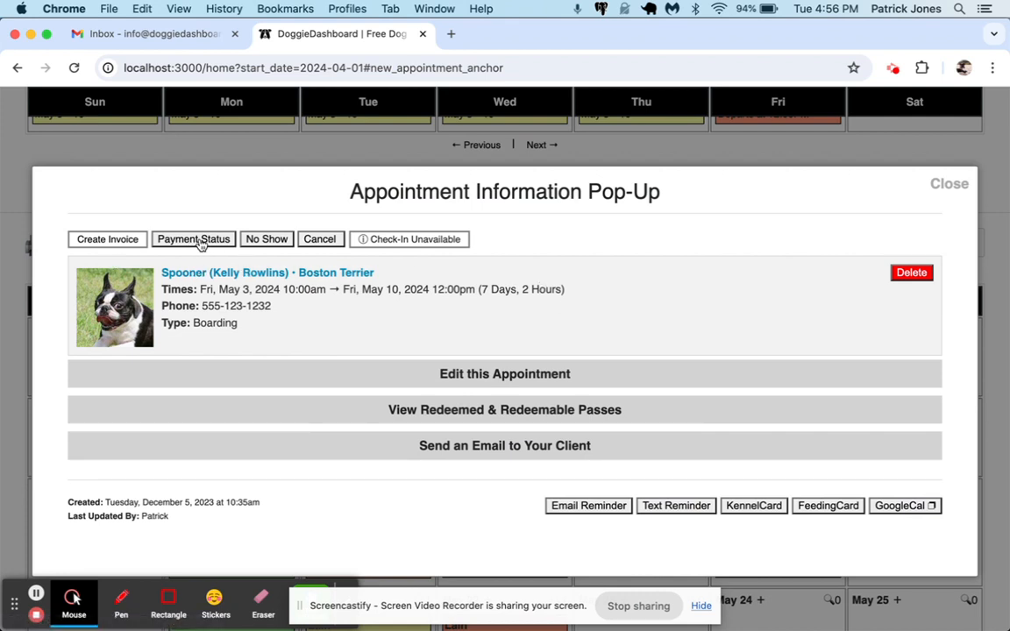
# Start an invoice from Spooner's boarding appointment and set its due date to May 8 2024
pyautogui.click(199, 243)
pyautogui.click(184, 244)
pyautogui.click(185, 245)
pyautogui.click(107, 241)
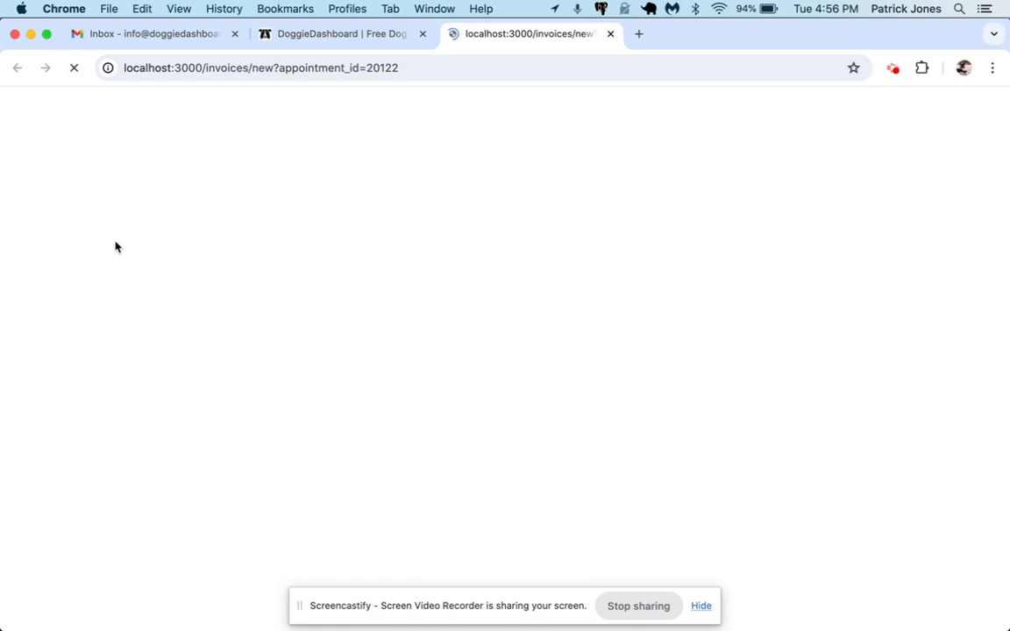
pyautogui.scroll(-1, 366, 357)
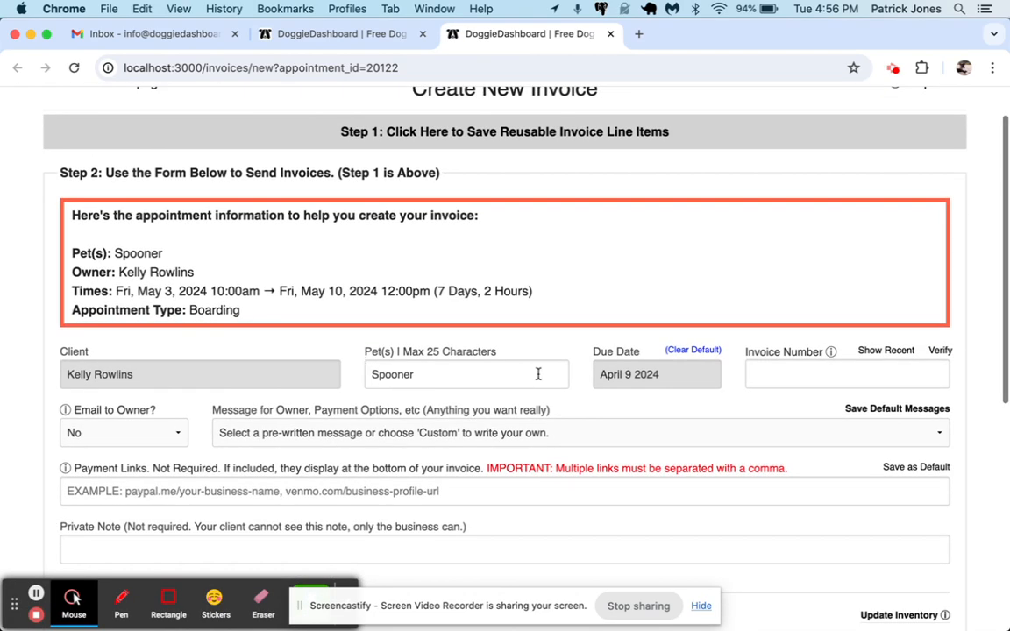
pyautogui.click(654, 376)
pyautogui.click(790, 406)
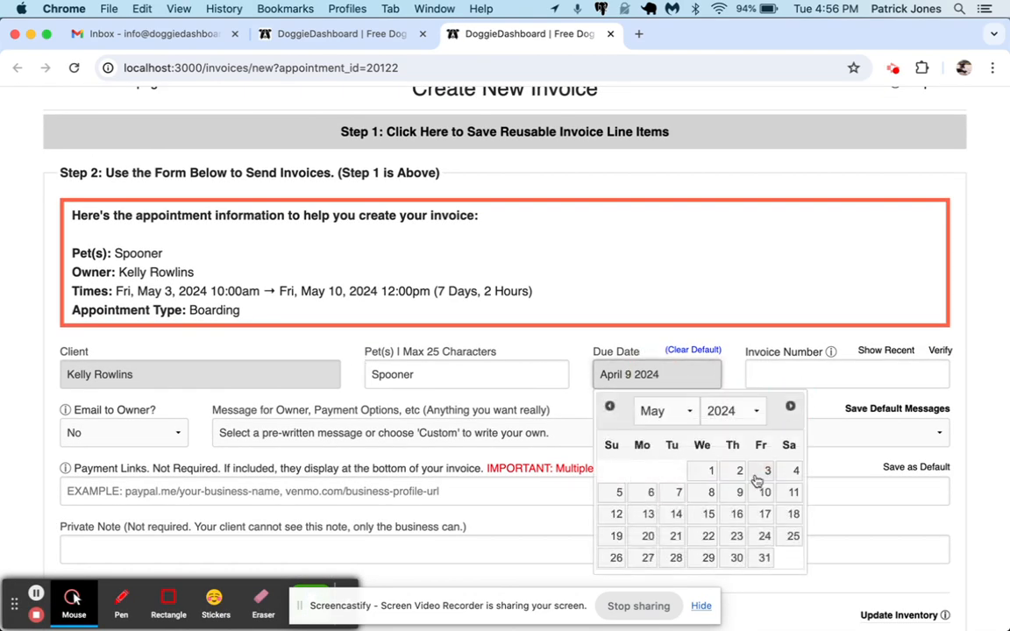
pyautogui.click(713, 494)
# Set the first invoice line to Overnight Boarding (1-Dog) | $30.00 with a quantity of 7
pyautogui.scroll(-5, 712, 491)
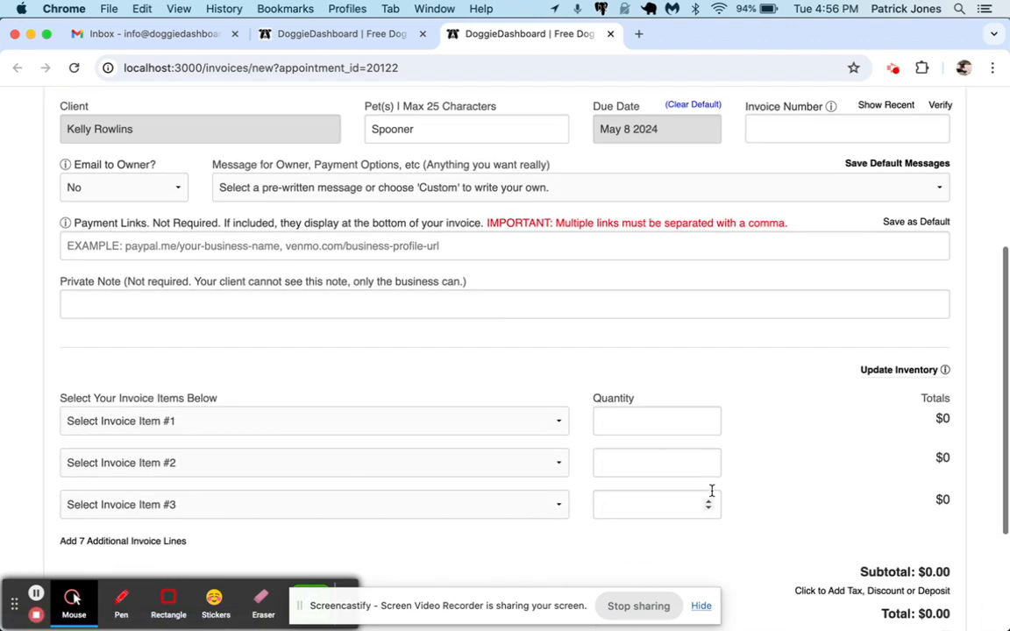
pyautogui.click(456, 425)
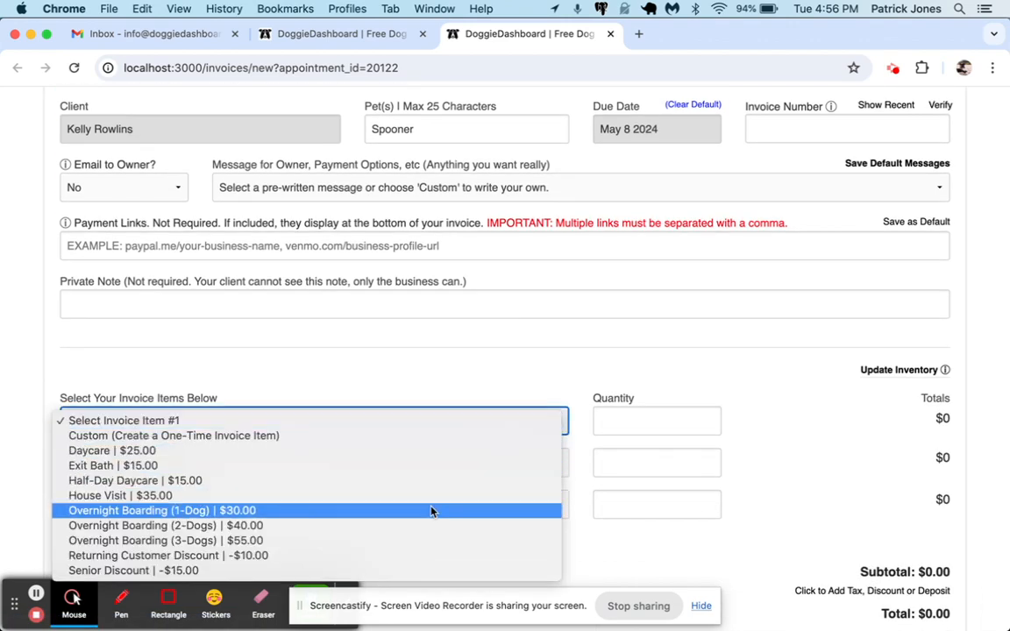
pyautogui.click(412, 511)
pyautogui.click(623, 423)
pyautogui.write('7')
# Set the second invoice line to Exit Bath | $15.00 with a quantity of 1
pyautogui.scroll(-3, 666, 376)
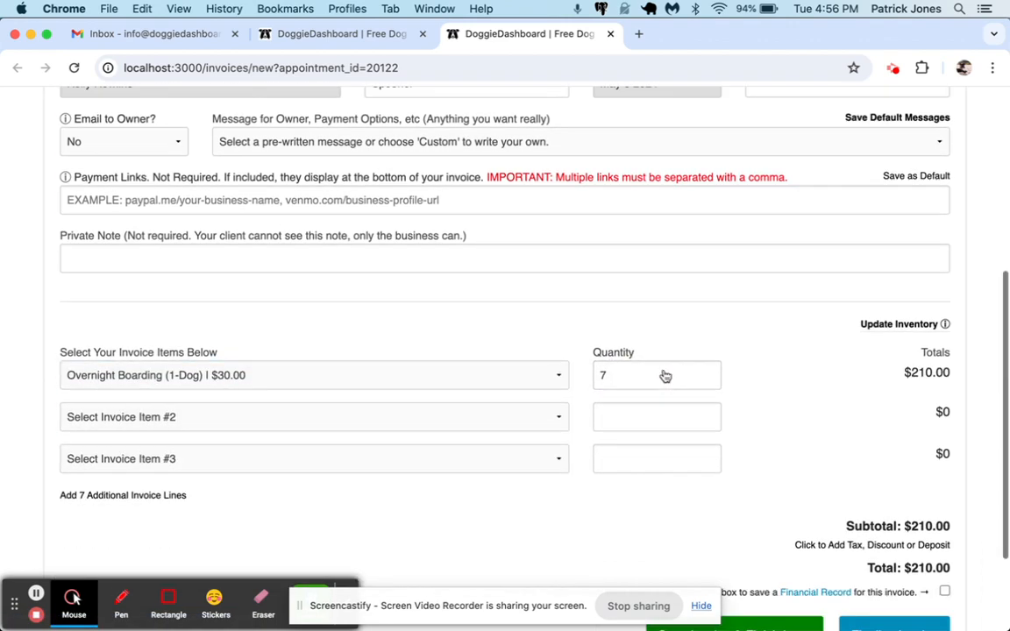
pyautogui.click(509, 321)
pyautogui.click(449, 367)
pyautogui.click(616, 324)
pyautogui.write('1')
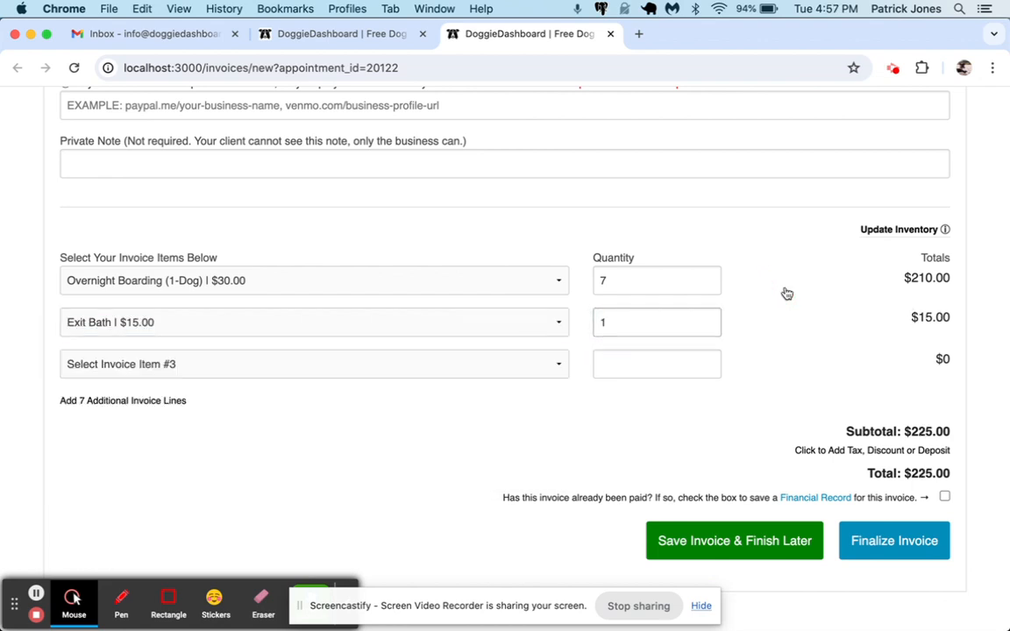
# Add a tax of 15, update the final total and finalize the invoice
pyautogui.click(912, 450)
pyautogui.scroll(-2, 926, 452)
pyautogui.click(742, 384)
pyautogui.write('15')
pyautogui.click(850, 484)
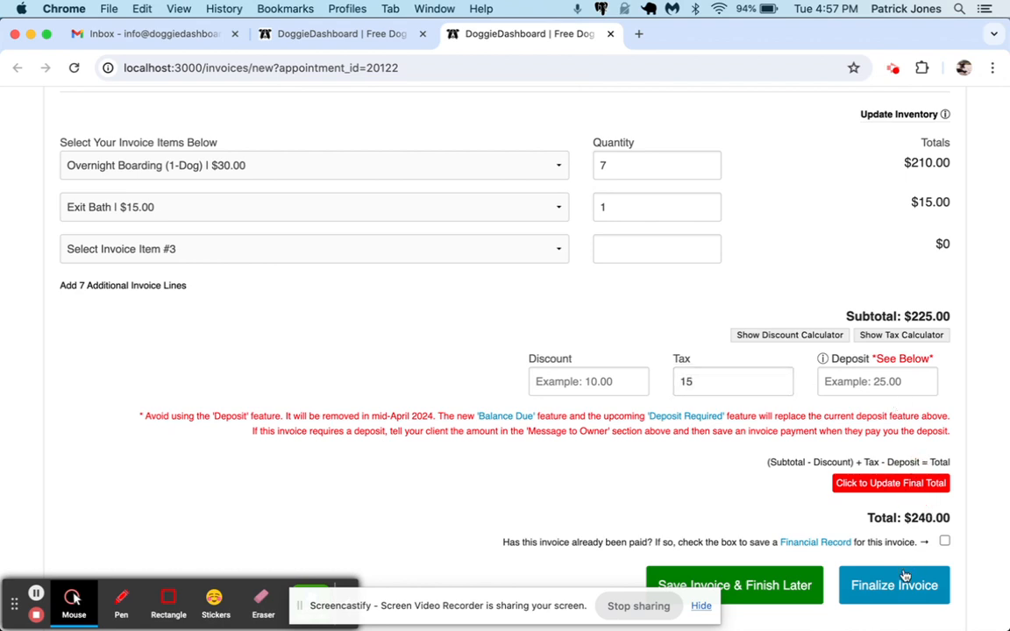
pyautogui.click(904, 591)
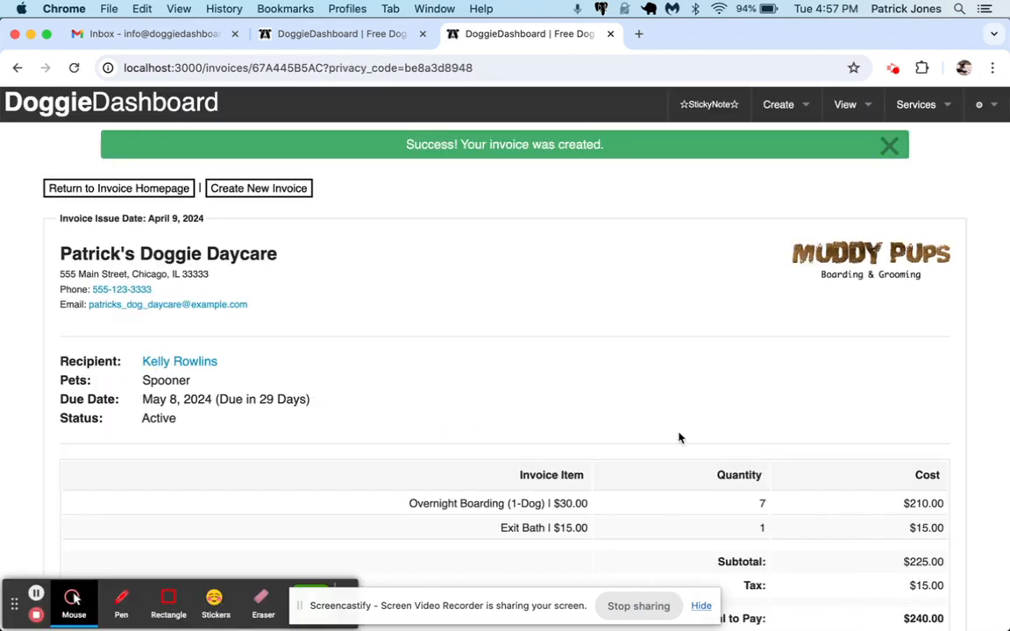
# Review the finalized invoice's line items, total and connected appointment, and close the invoice page
pyautogui.scroll(-2, 679, 438)
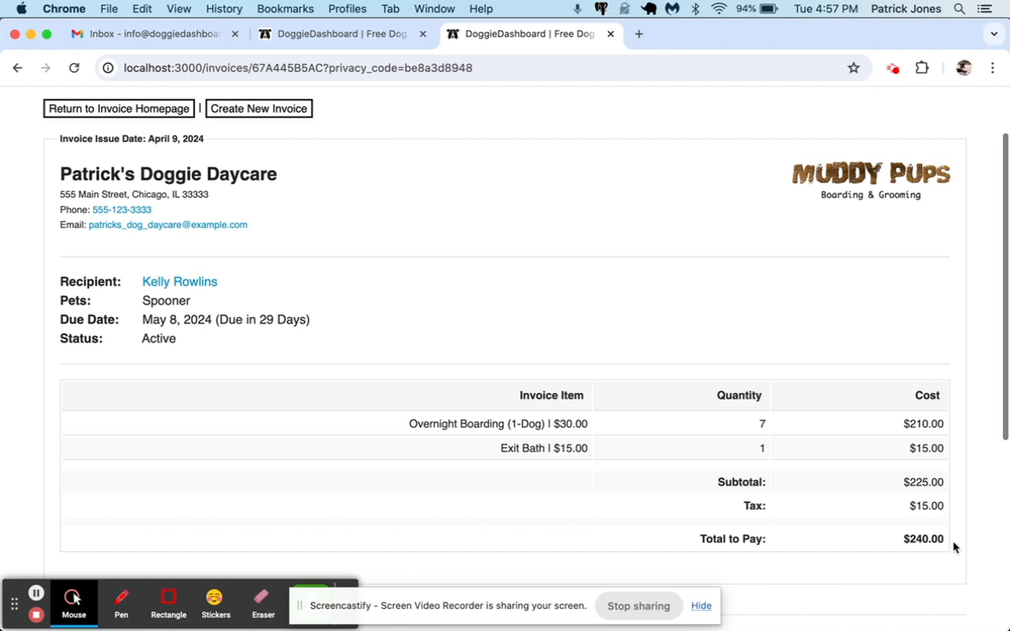
pyautogui.scroll(-2, 935, 539)
pyautogui.scroll(-5, 682, 474)
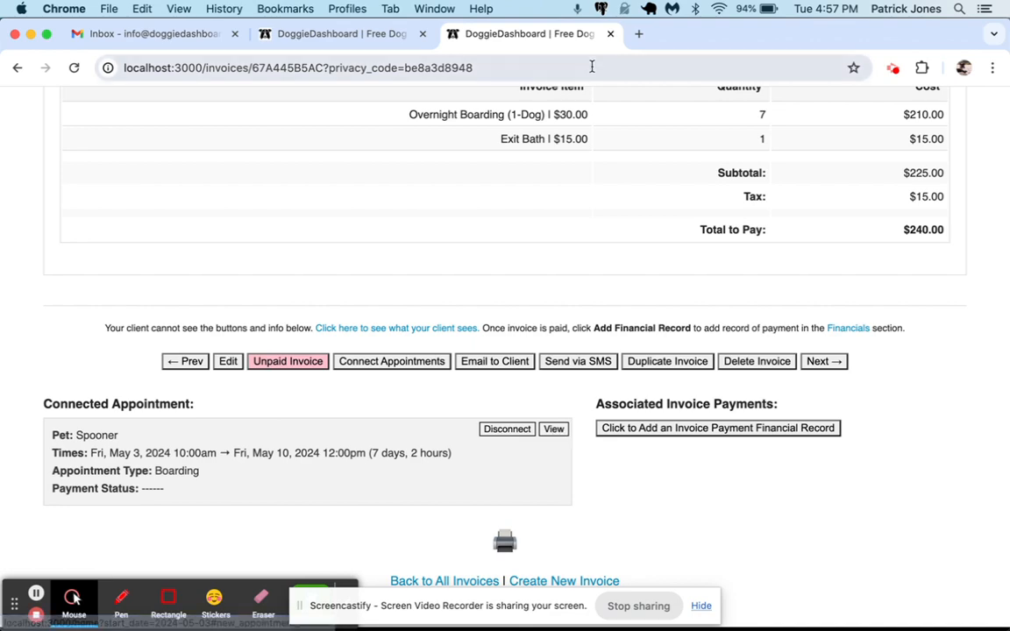
pyautogui.click(613, 34)
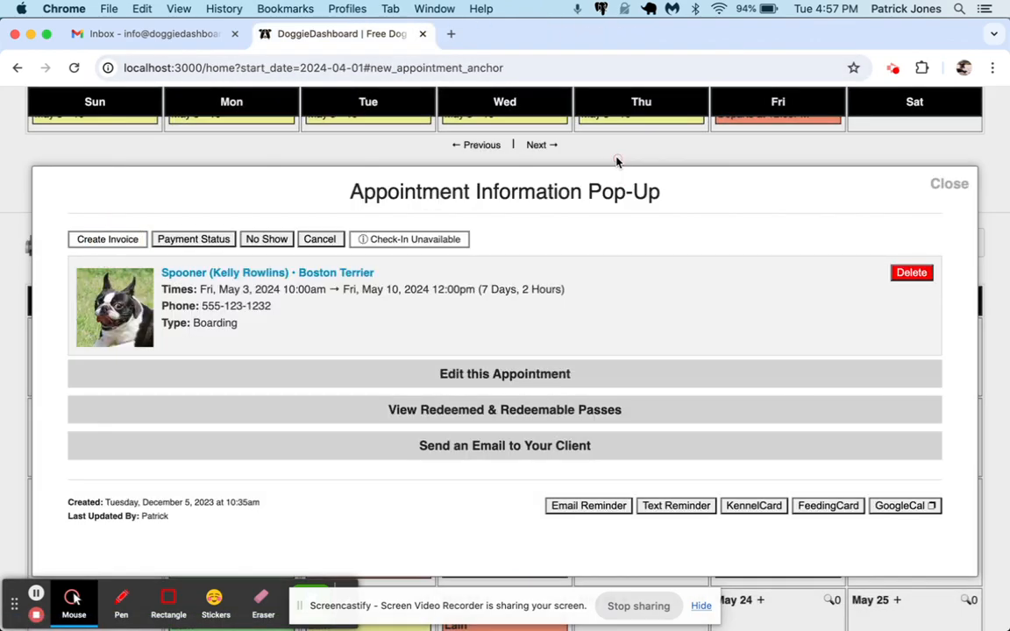
# Reopen Spooner's appointment details and set the connected invoice's status to Deposit Required
pyautogui.click(619, 161)
pyautogui.click(768, 372)
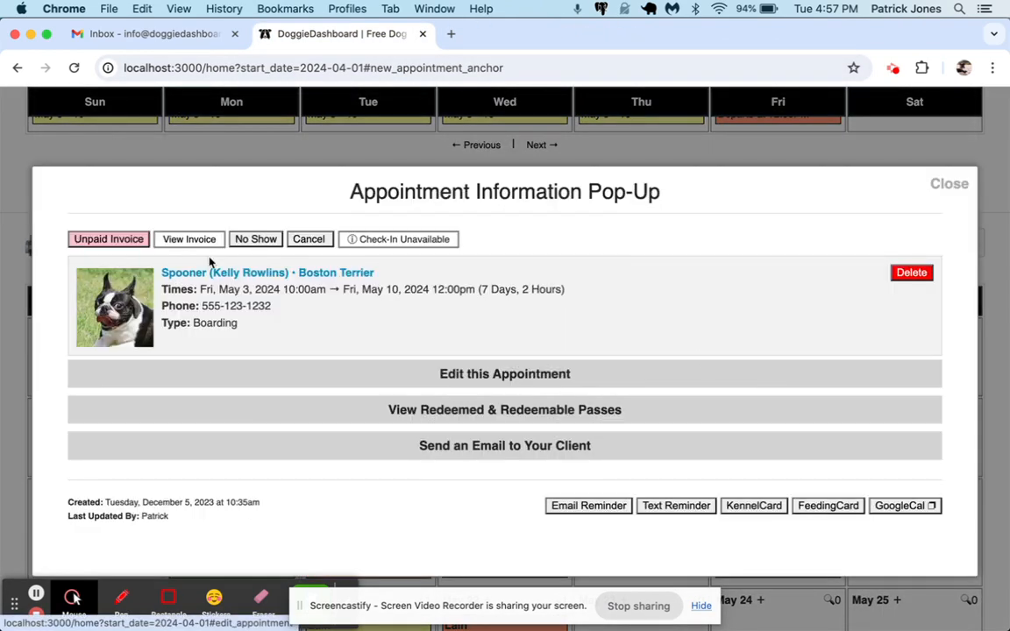
pyautogui.click(131, 240)
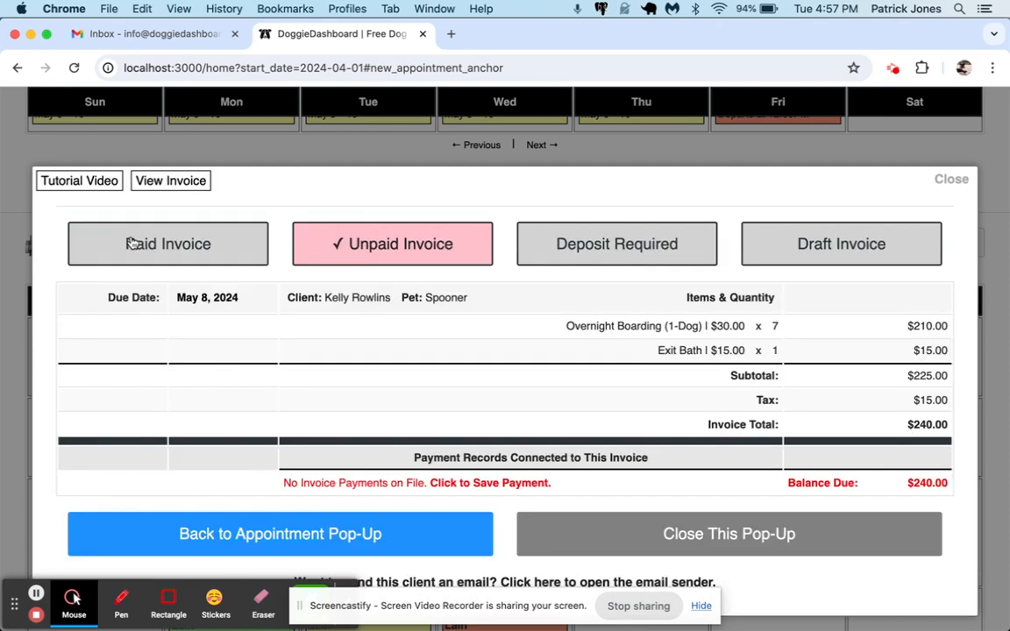
pyautogui.scroll(-5, 471, 294)
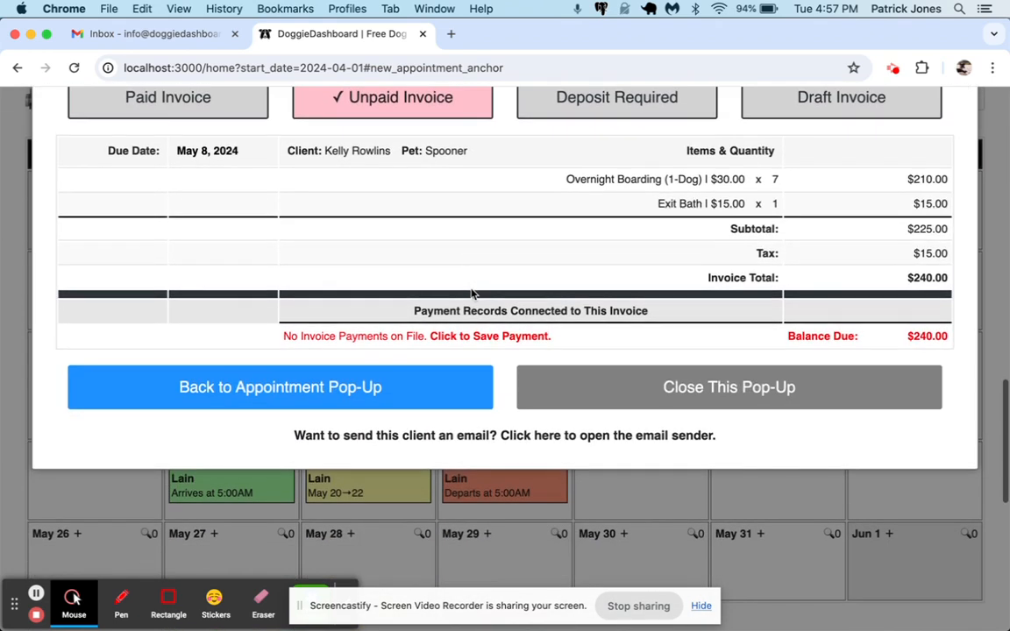
pyautogui.scroll(3, 471, 294)
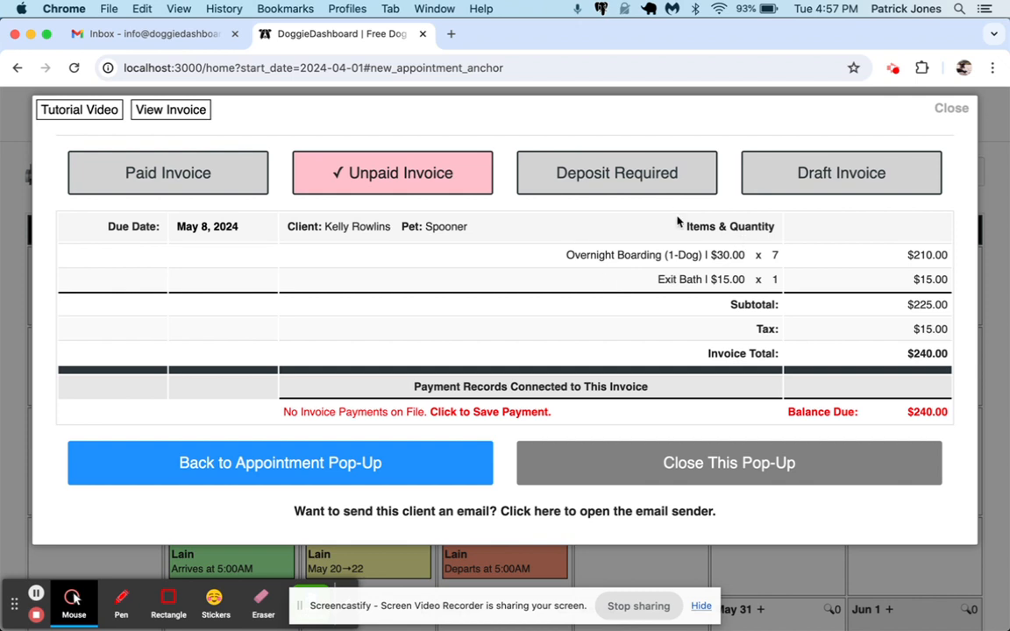
pyautogui.click(180, 168)
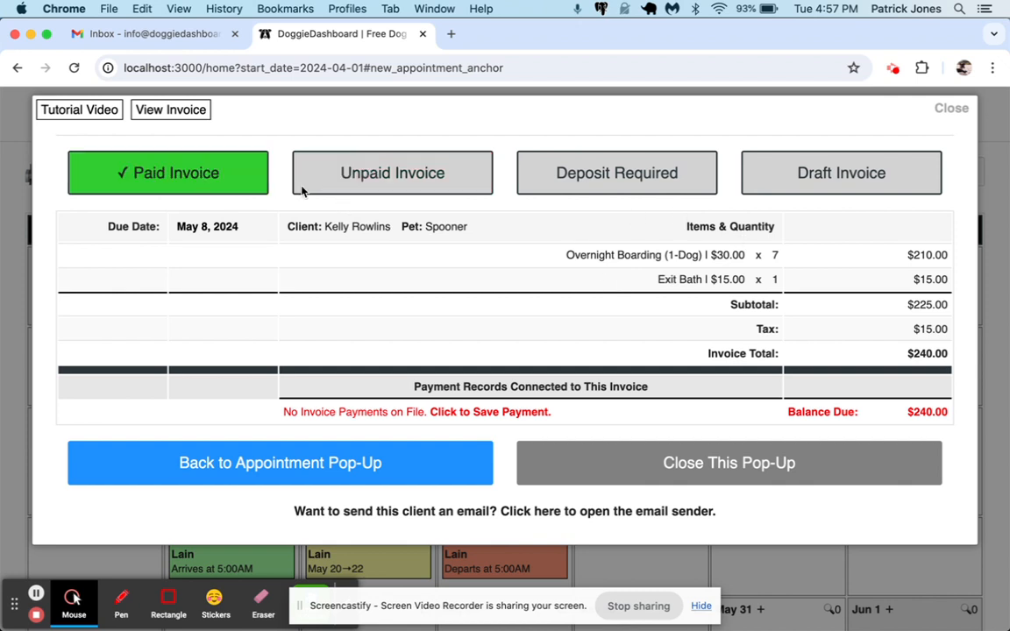
pyautogui.click(394, 184)
pyautogui.click(646, 173)
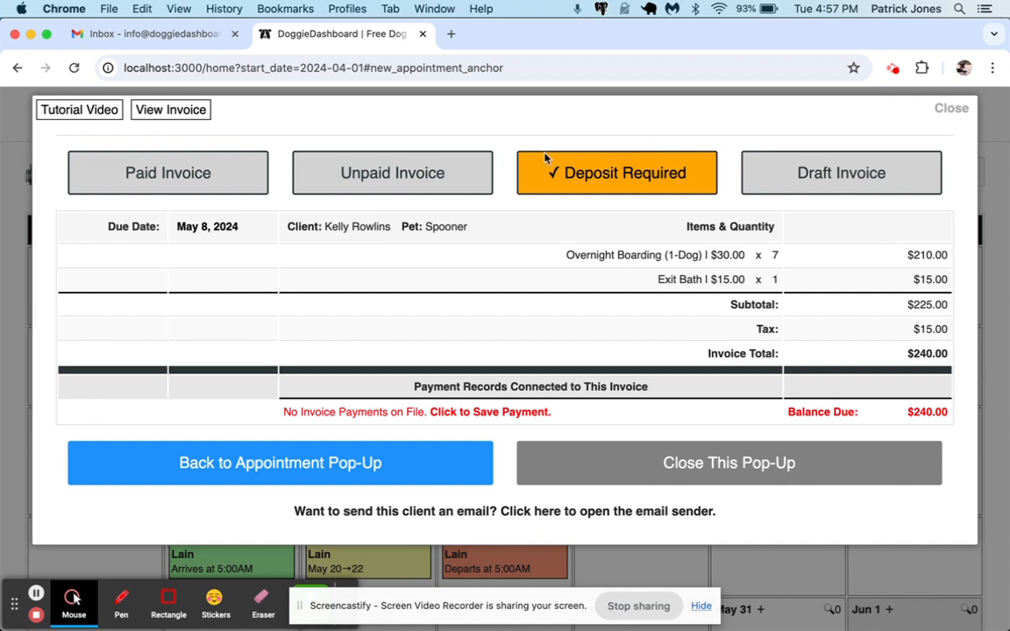
# View the full invoice and examine its status line, status label and the client and payment options below it
pyautogui.click(171, 109)
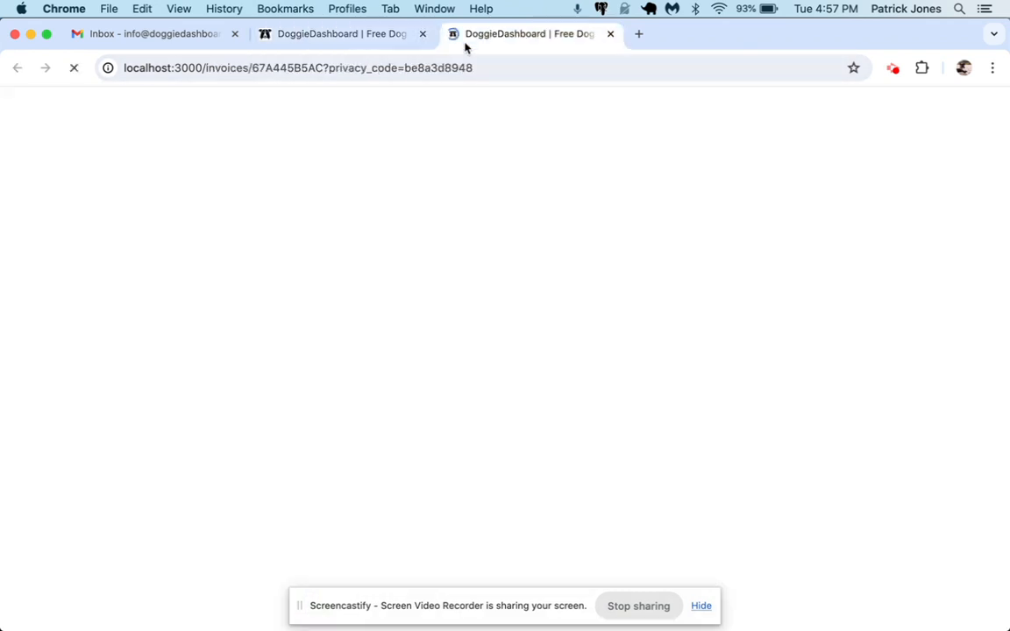
pyautogui.scroll(-2, 615, 349)
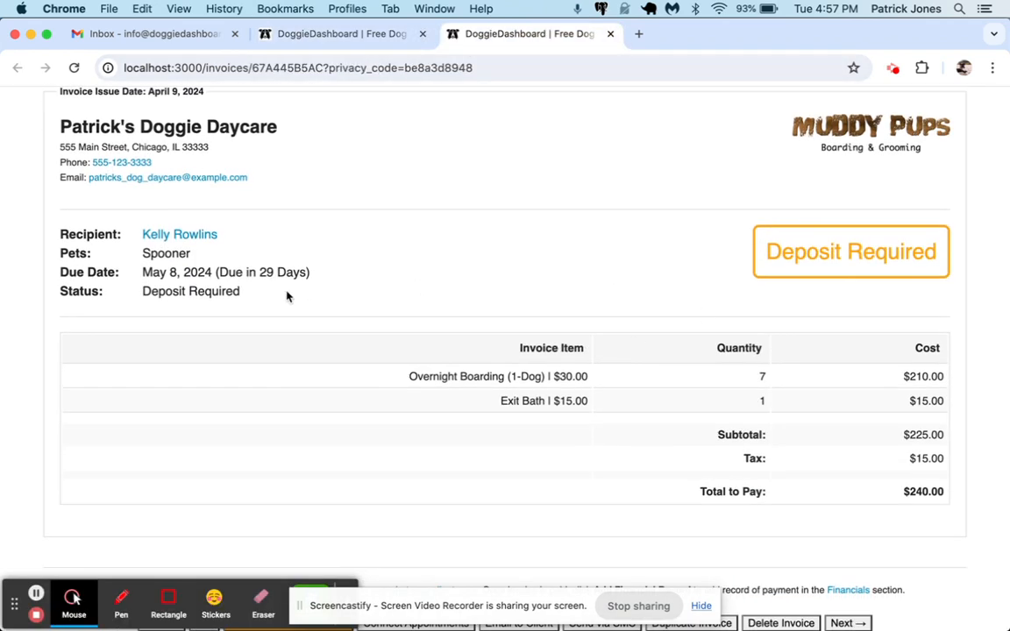
pyautogui.tripleClick(228, 293)
pyautogui.click(388, 274)
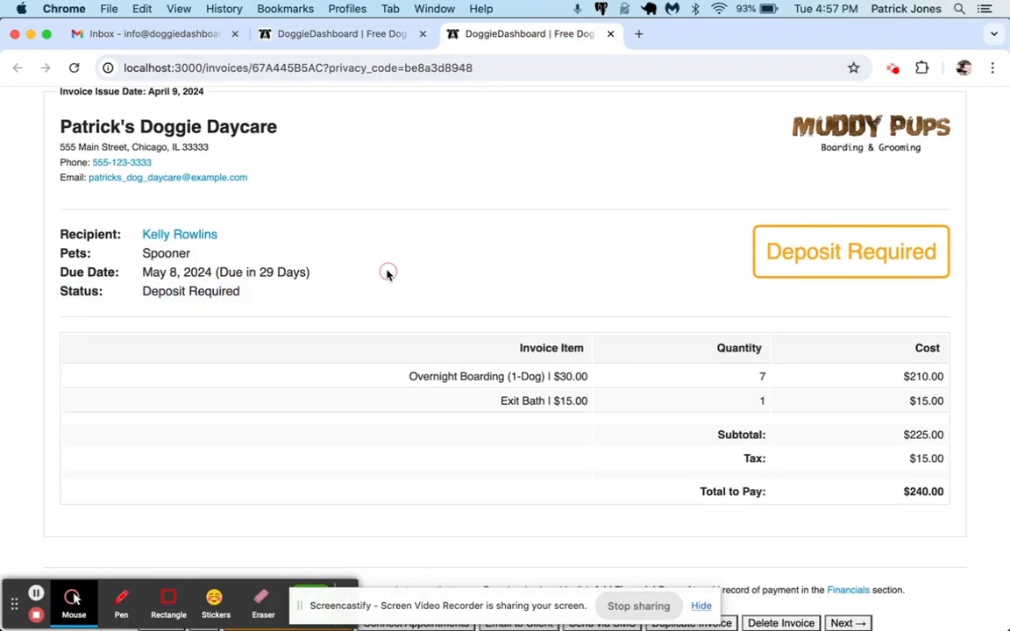
pyautogui.tripleClick(765, 238)
pyautogui.click(748, 252)
pyautogui.scroll(-5, 548, 282)
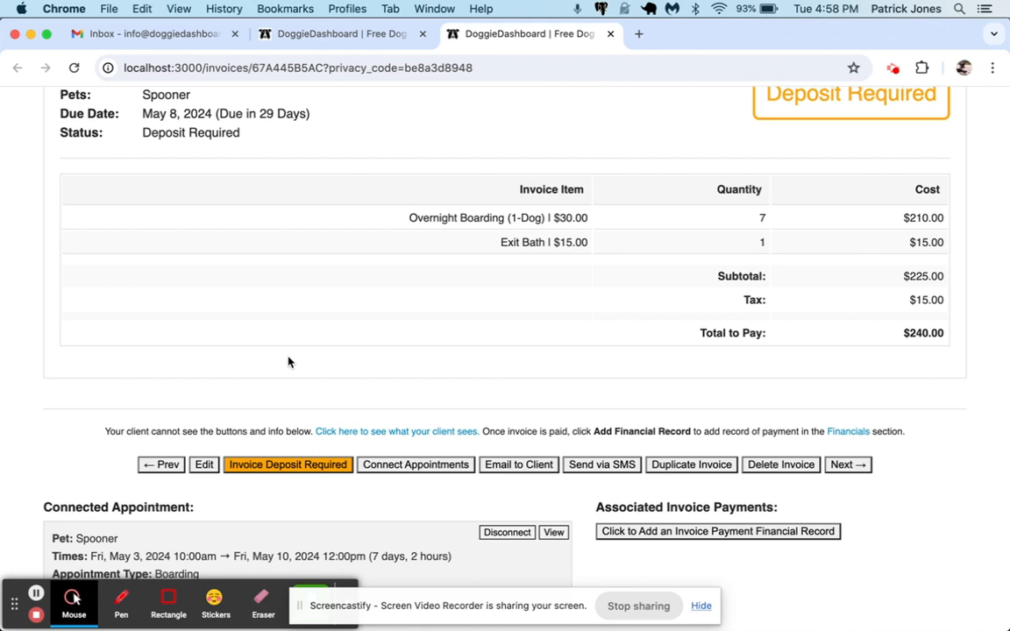
pyautogui.scroll(5, 363, 210)
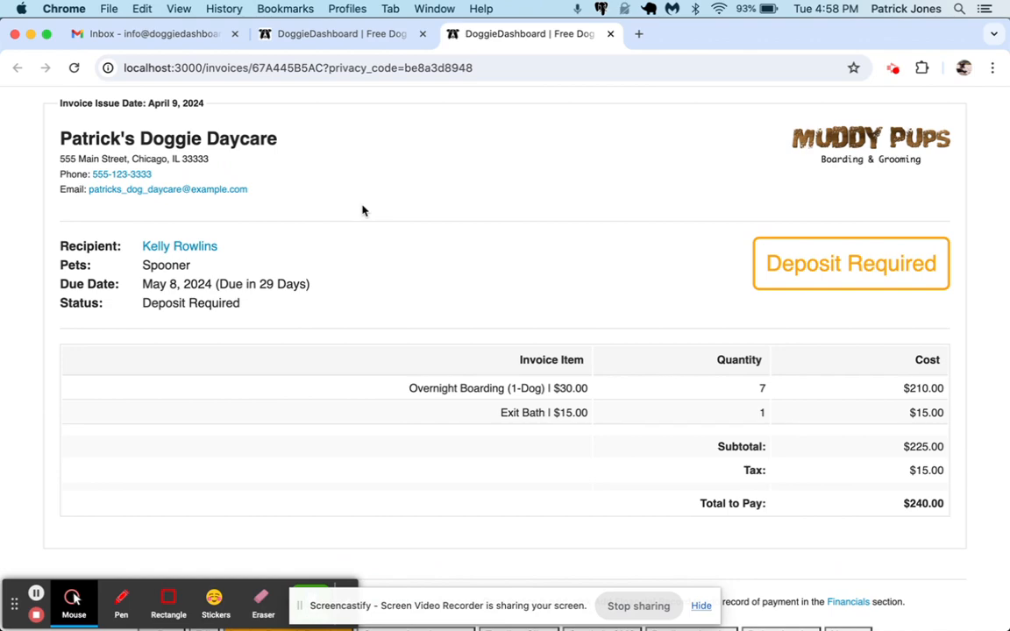
pyautogui.scroll(2, 684, 250)
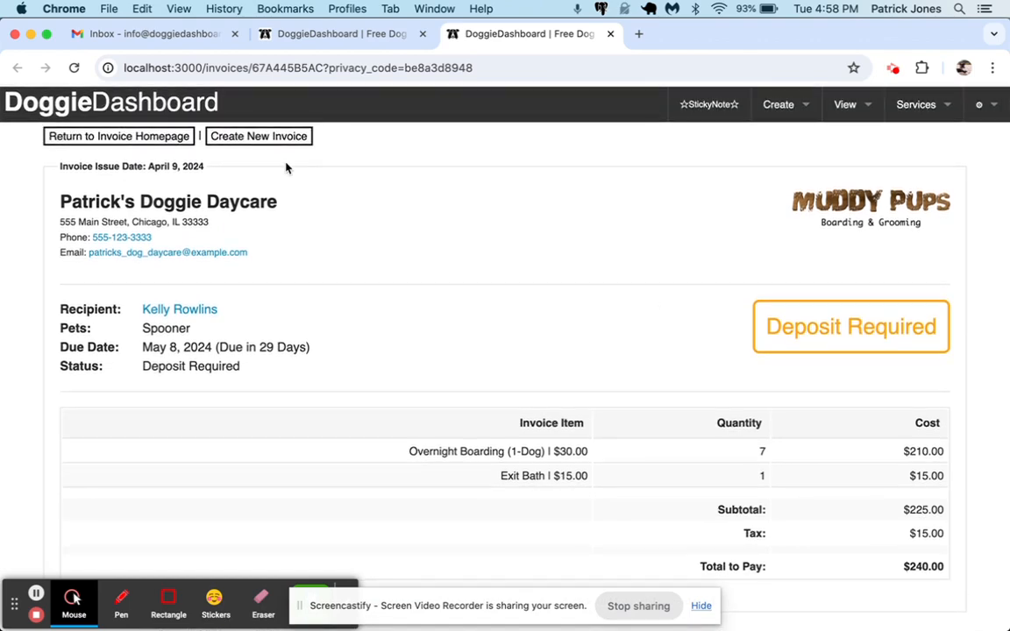
# Return to the invoice homepage, filter the invoices by Deposit Required and open the Invoice Dashboard for Spooner's May 8, 2024 invoice
pyautogui.click(167, 136)
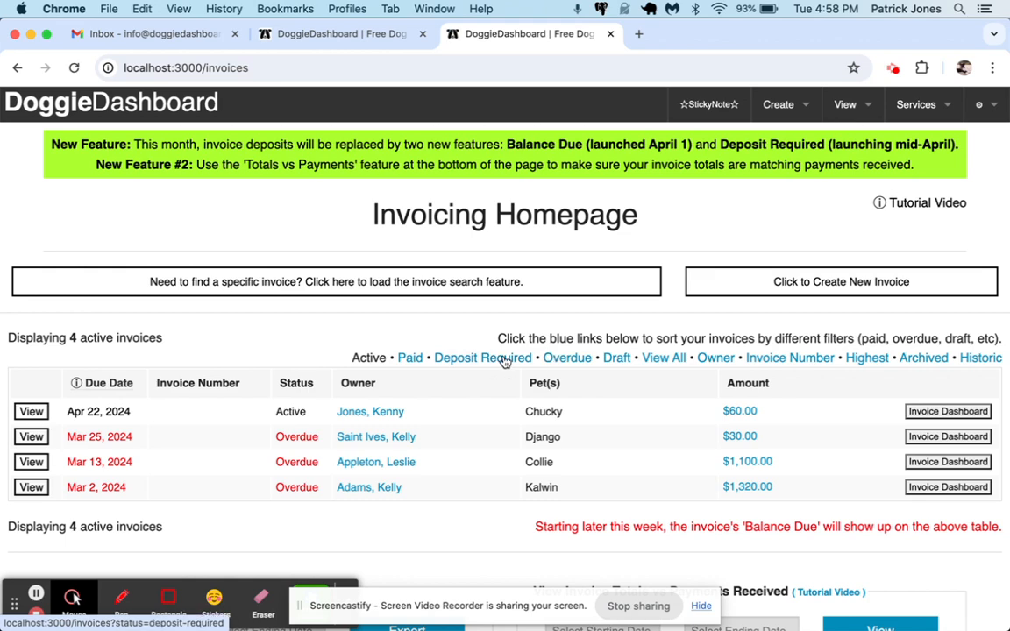
pyautogui.click(505, 359)
pyautogui.scroll(-5, 505, 361)
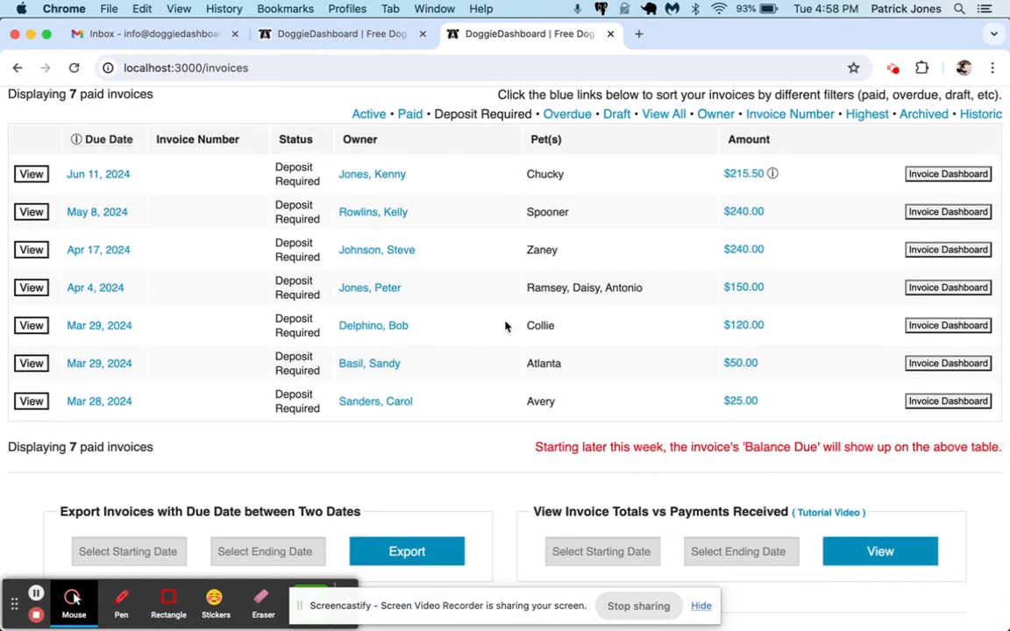
pyautogui.scroll(2, 408, 307)
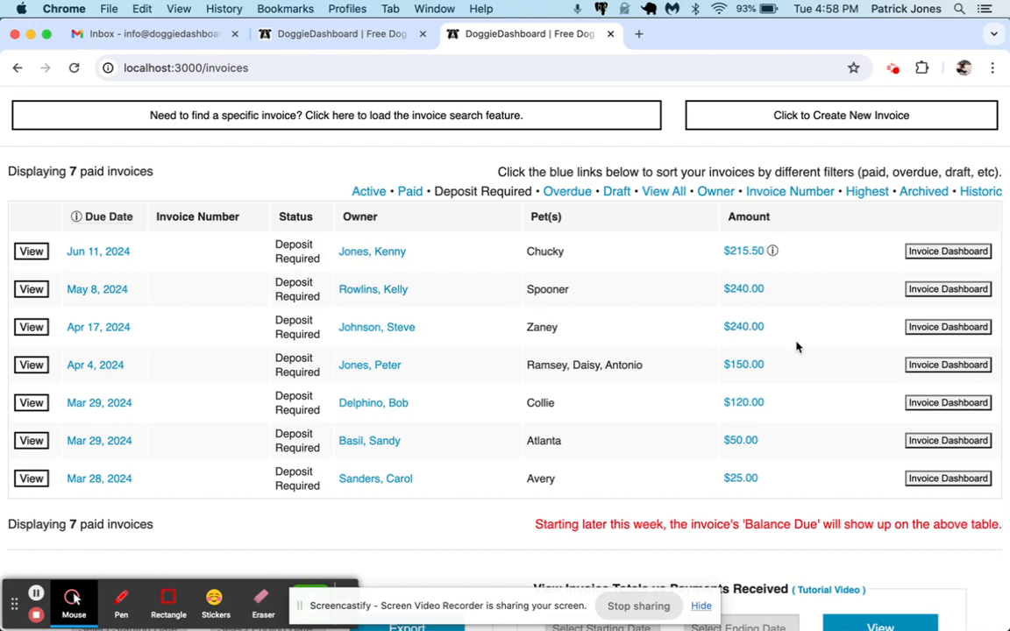
pyautogui.doubleClick(549, 286)
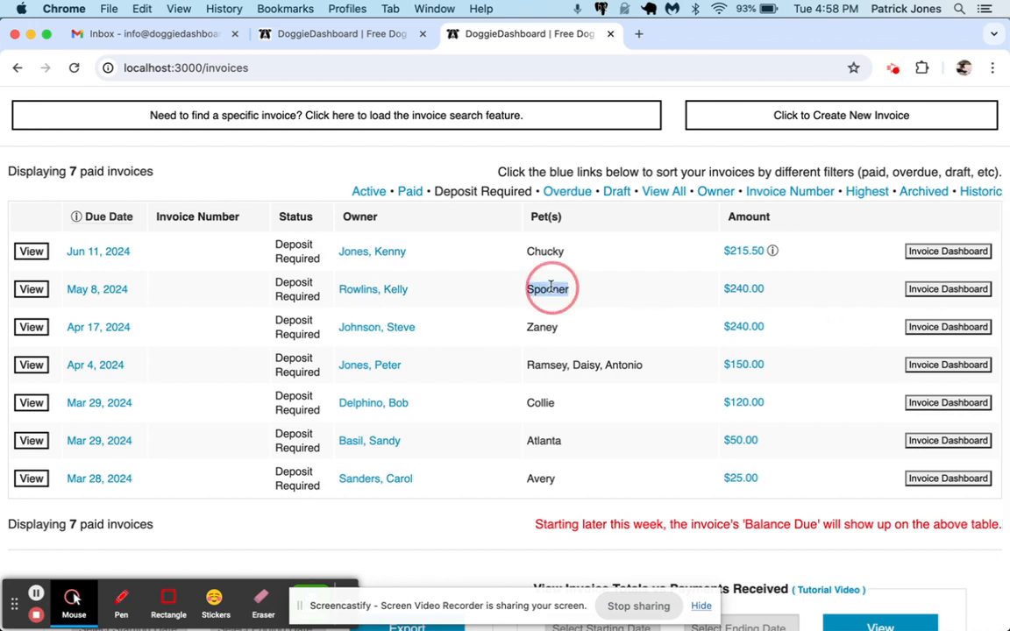
pyautogui.click(972, 289)
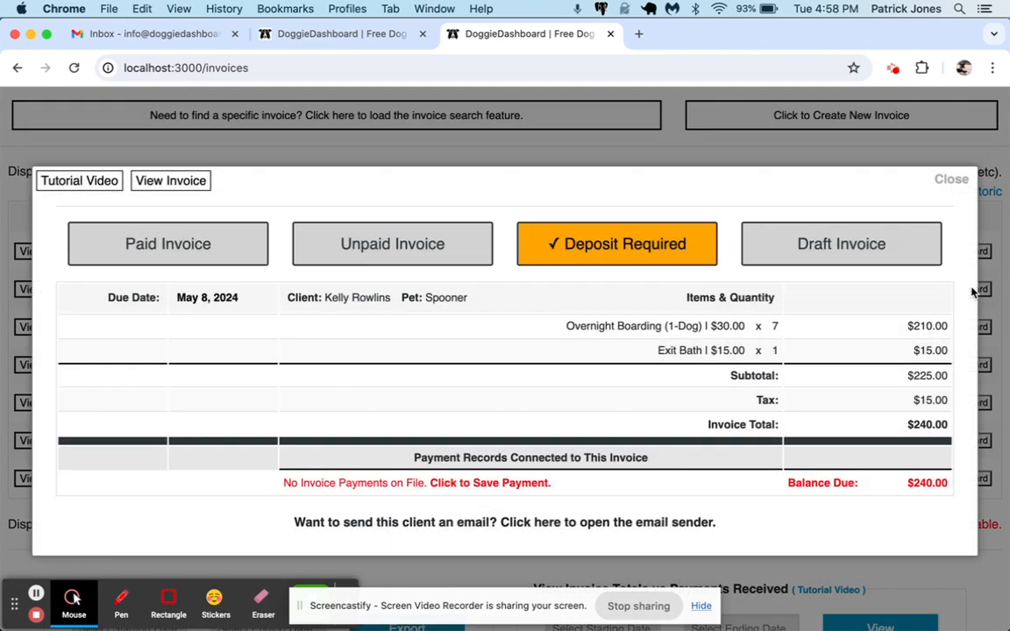
# Save an invoice payment of 100 with transaction category Deposit and payment method Cash
pyautogui.click(491, 484)
pyautogui.scroll(-5, 491, 485)
pyautogui.doubleClick(291, 382)
pyautogui.write('100')
pyautogui.press('Tab')
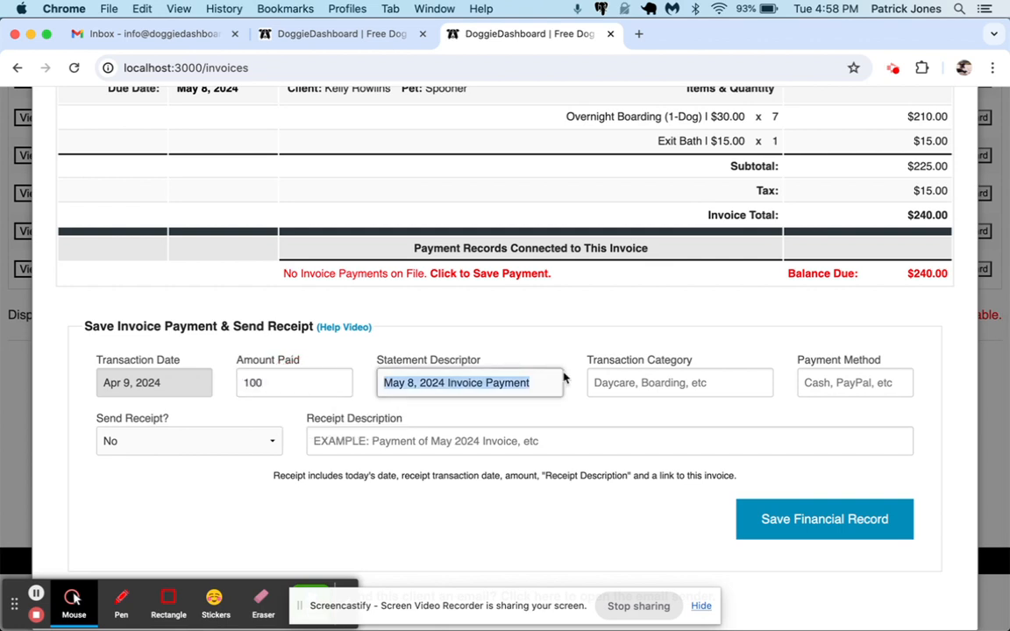
pyautogui.press('Tab')
pyautogui.write('Deposit')
pyautogui.press('Tab')
pyautogui.write('Cash')
pyautogui.click(791, 537)
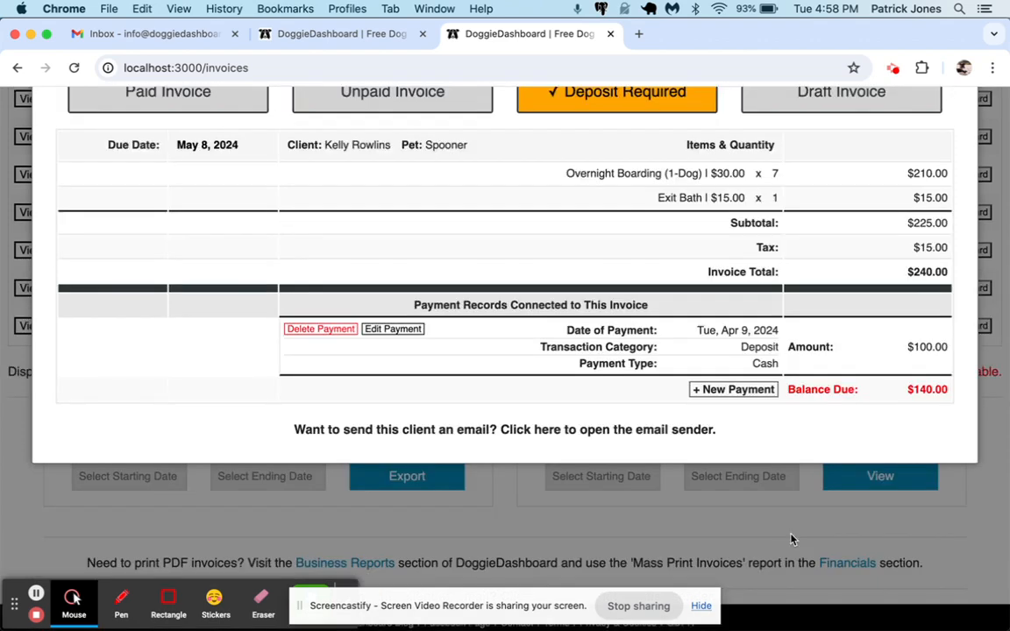
# Check the recorded payment amount and balance due, and set the invoice's status to Unpaid Invoice
pyautogui.tripleClick(928, 343)
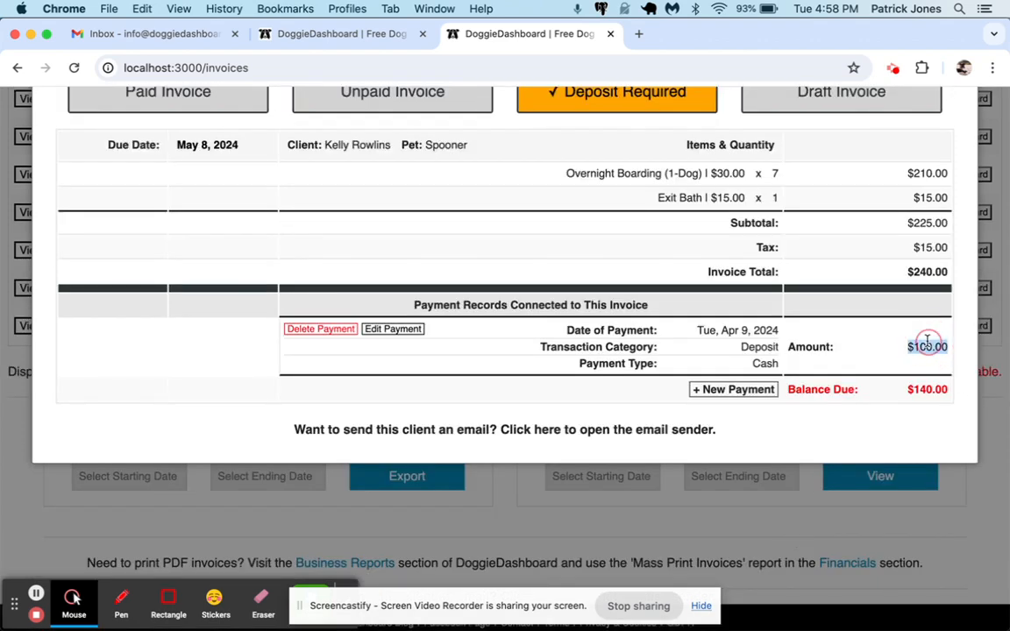
pyautogui.tripleClick(927, 390)
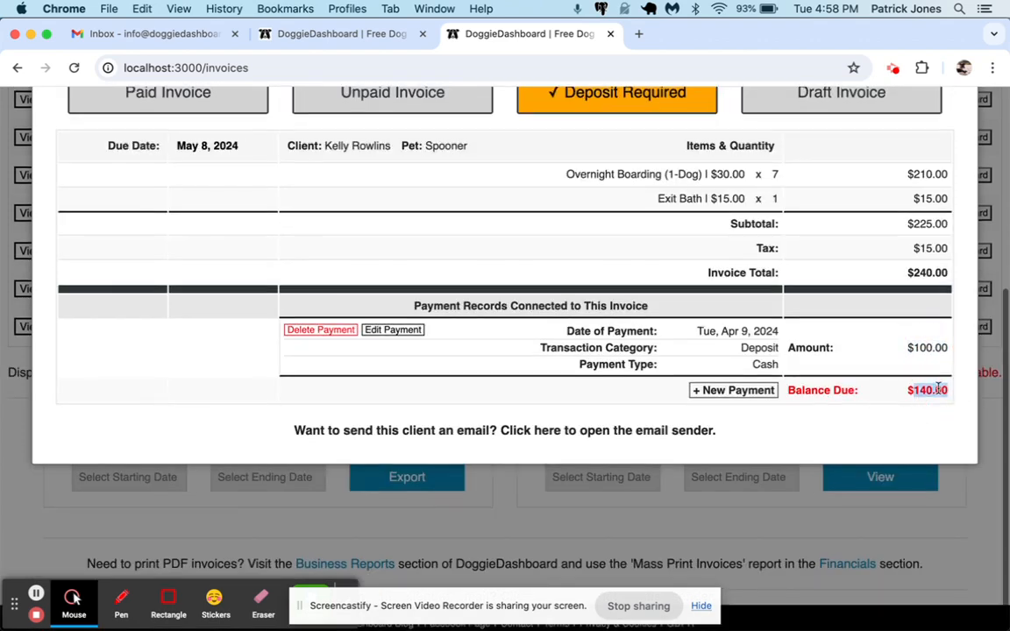
pyautogui.scroll(2, 526, 185)
pyautogui.click(445, 188)
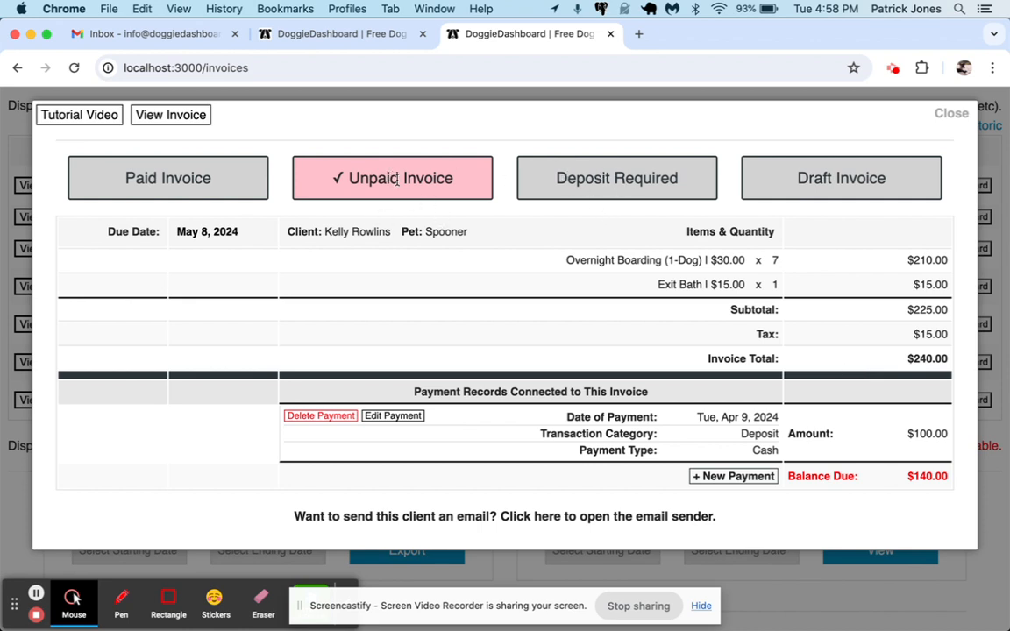
# Return to the calendar, open Spooner's May 3 boarding appointment and open its unpaid invoice
pyautogui.click(611, 33)
pyautogui.scroll(3, 855, 320)
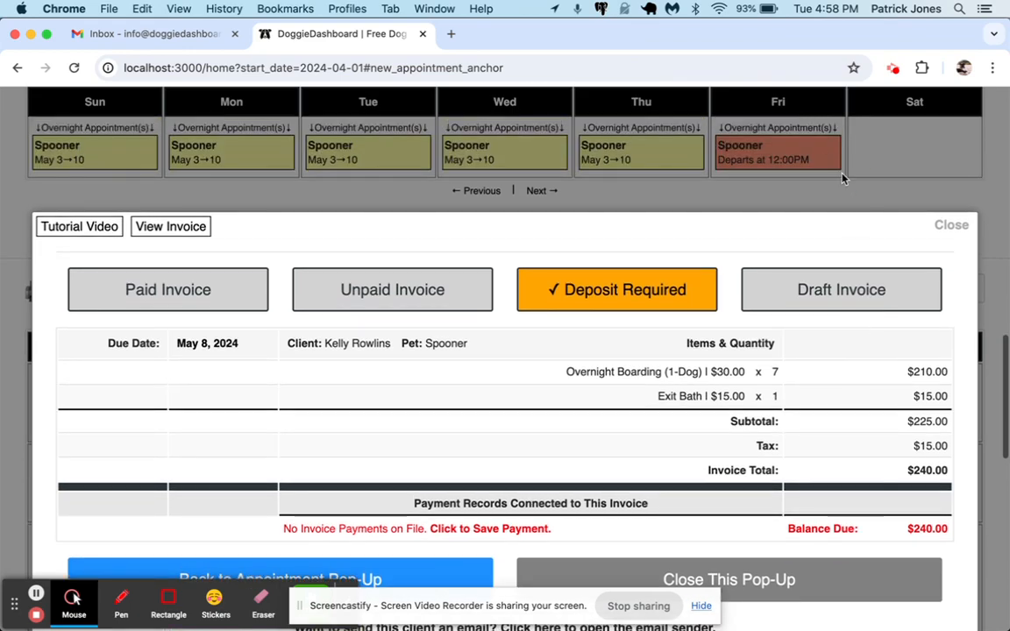
pyautogui.click(842, 178)
pyautogui.scroll(2, 758, 153)
pyautogui.scroll(-3, 758, 339)
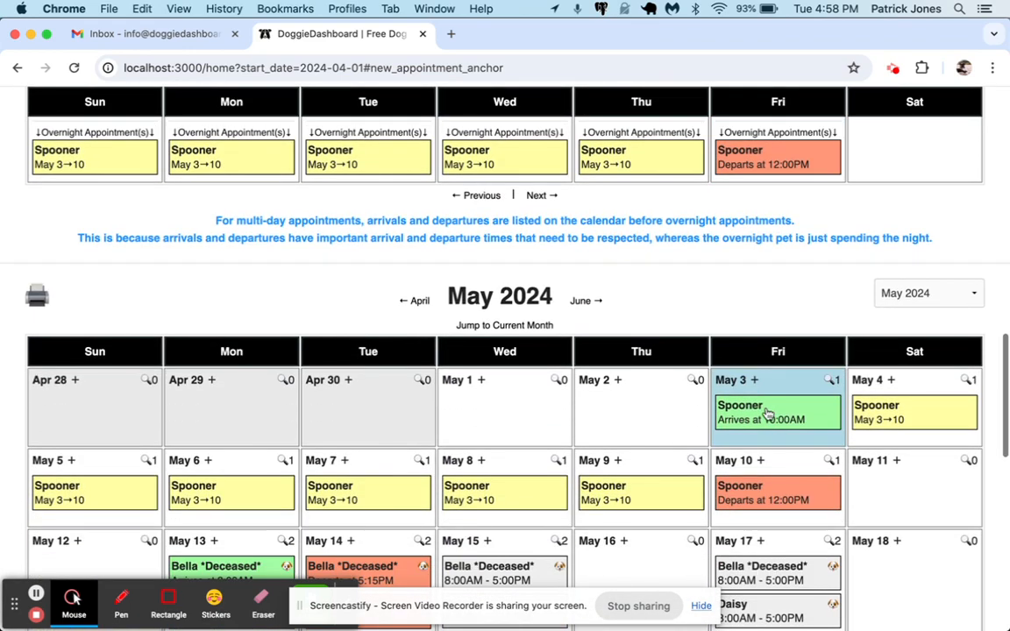
pyautogui.click(775, 406)
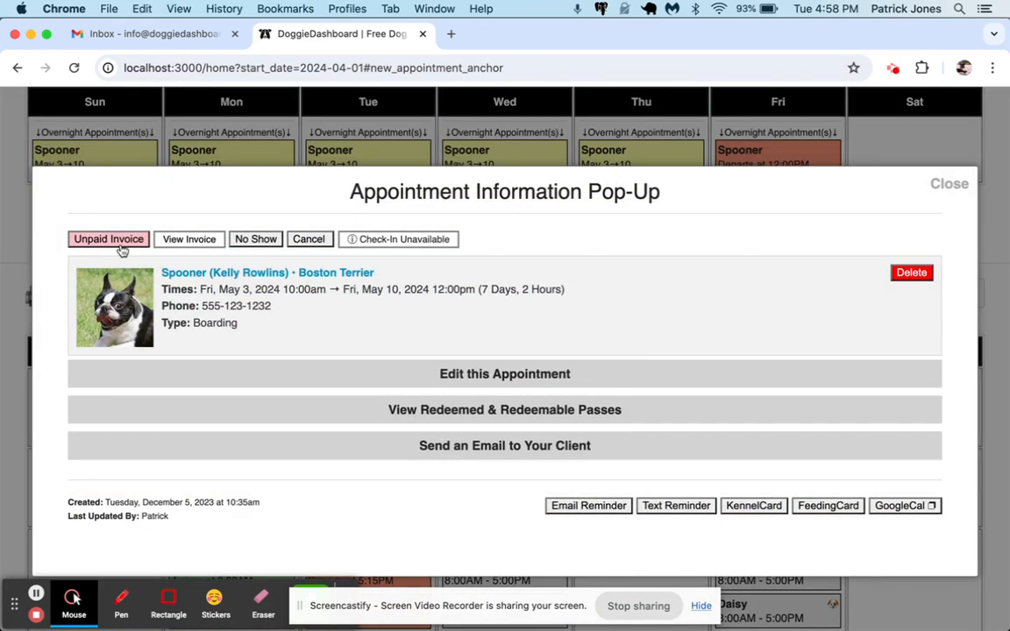
pyautogui.click(122, 250)
pyautogui.scroll(-1, 675, 460)
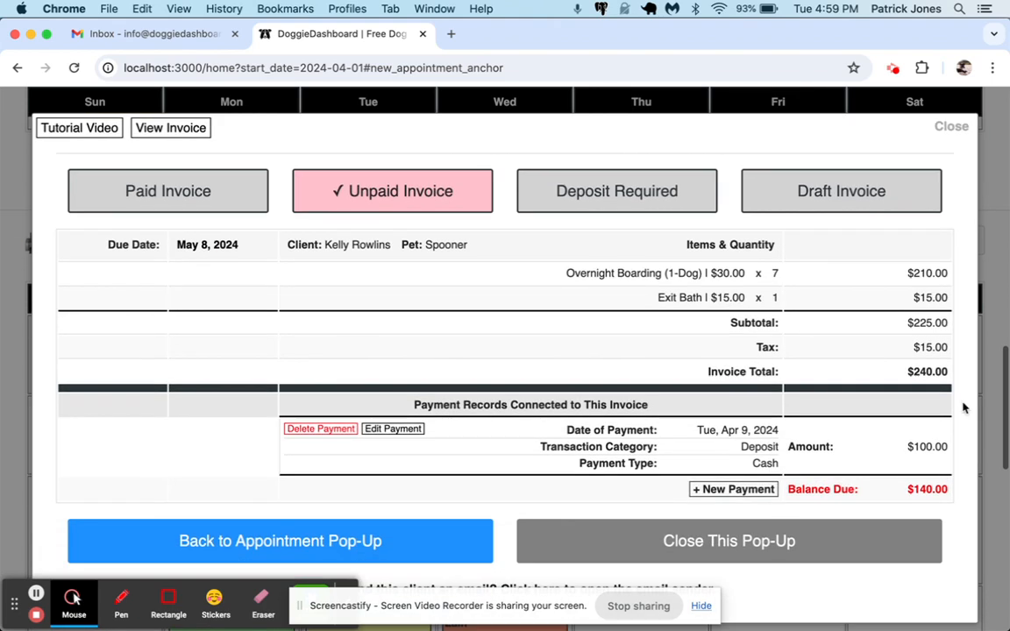
# Check the deposit payment's amount, the balance due and the status shown on the appointment's invoice
pyautogui.doubleClick(930, 446)
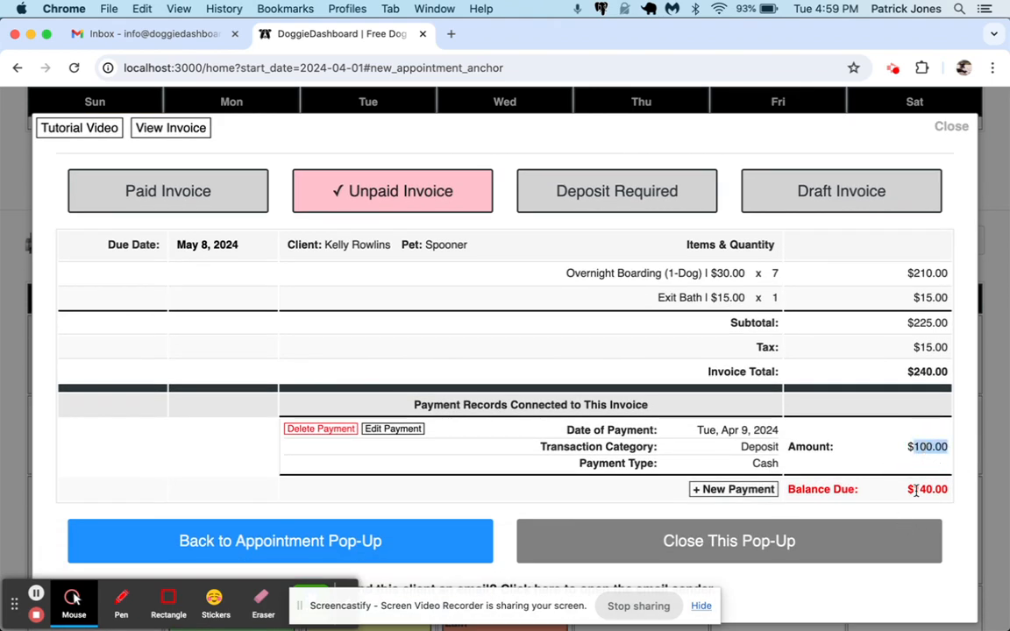
pyautogui.moveTo(790, 489); pyautogui.dragTo(971, 484)
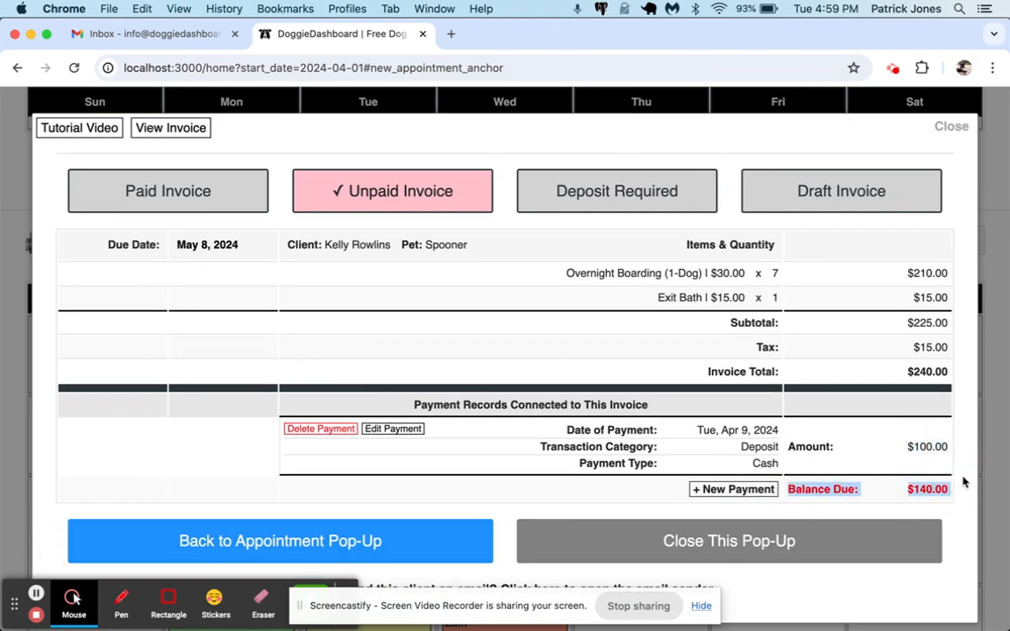
pyautogui.click(965, 482)
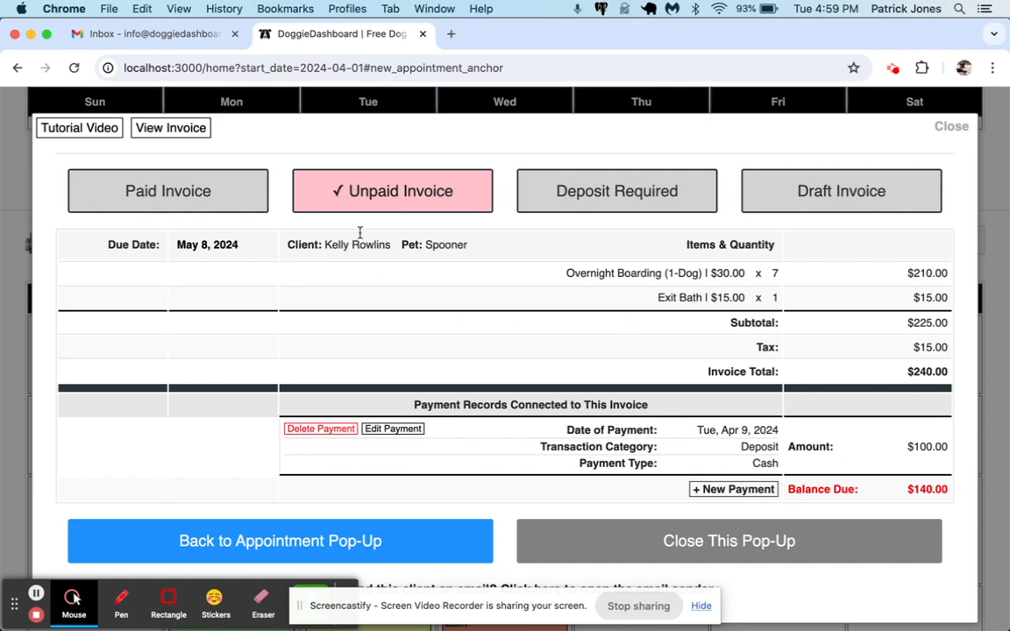
pyautogui.scroll(1, 352, 233)
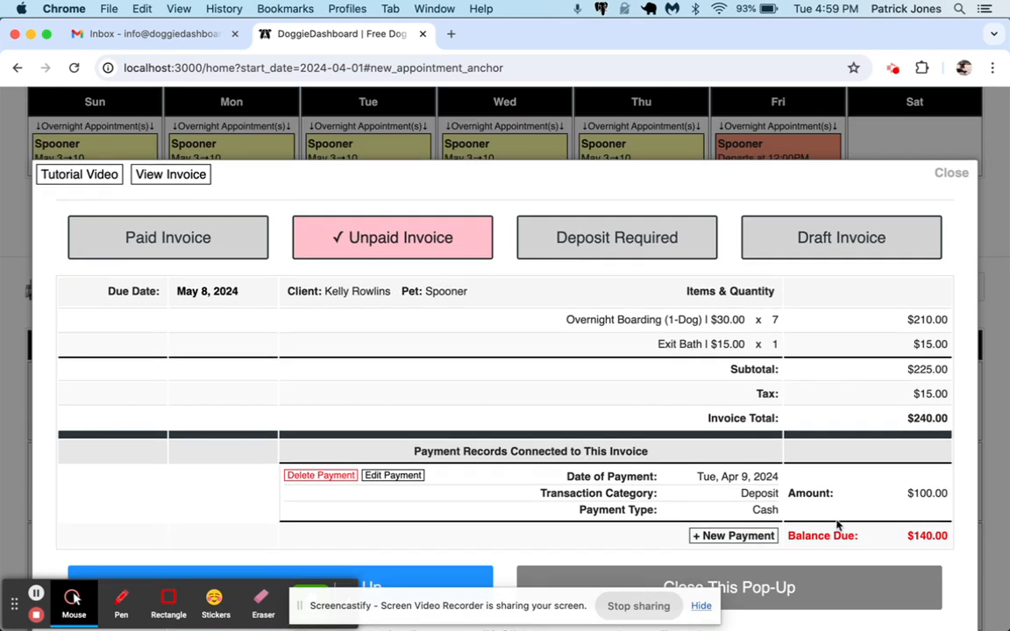
pyautogui.scroll(-1, 846, 518)
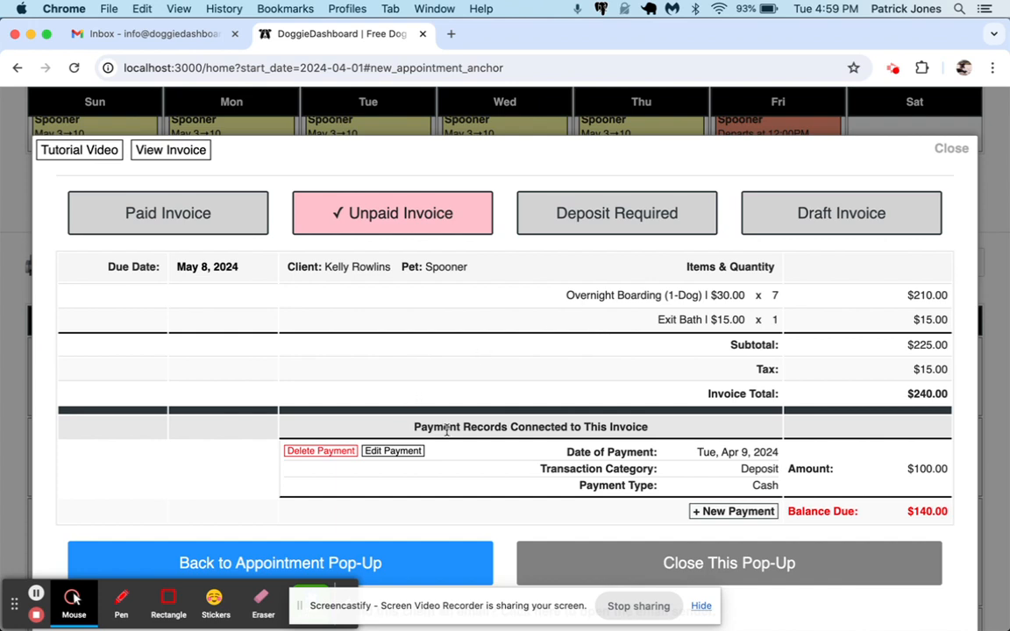
# Start a new invoice payment with transaction date Apr 23 2024, transaction category Boarding Income and payment method Venmo
pyautogui.scroll(-1, 421, 402)
pyautogui.click(747, 463)
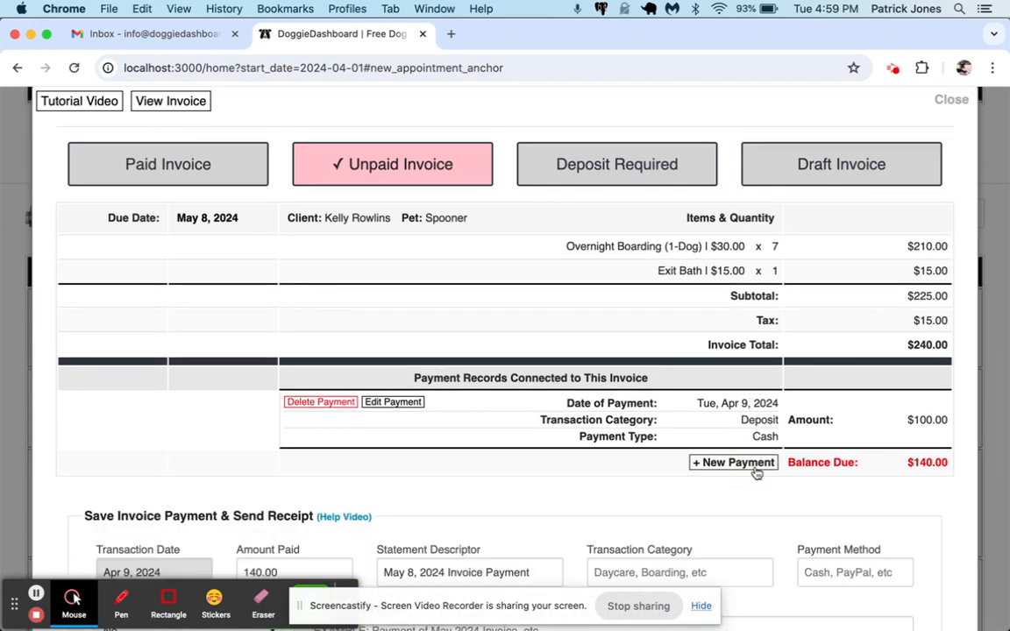
pyautogui.scroll(-5, 458, 351)
pyautogui.click(187, 338)
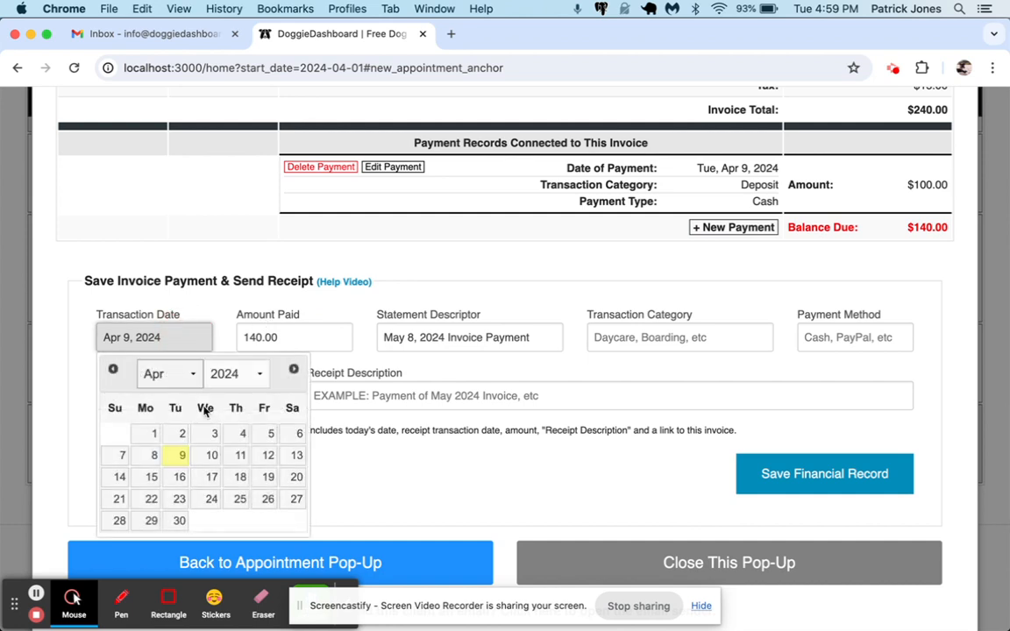
pyautogui.click(179, 499)
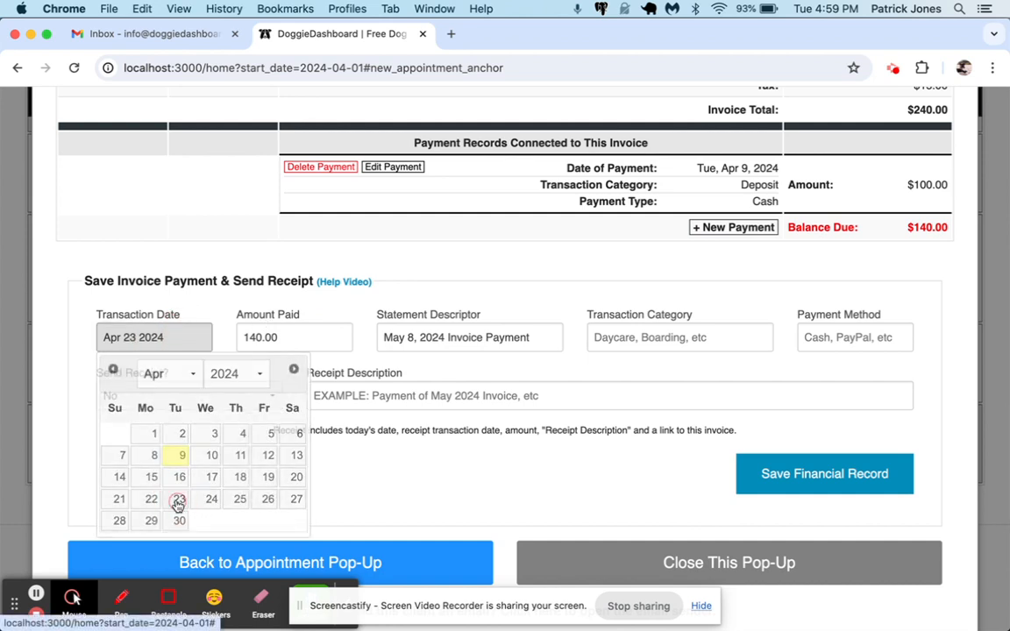
pyautogui.click(670, 337)
pyautogui.write('Ob')
pyautogui.write('oarding Income')
pyautogui.press('Tab')
pyautogui.write('Venmo')
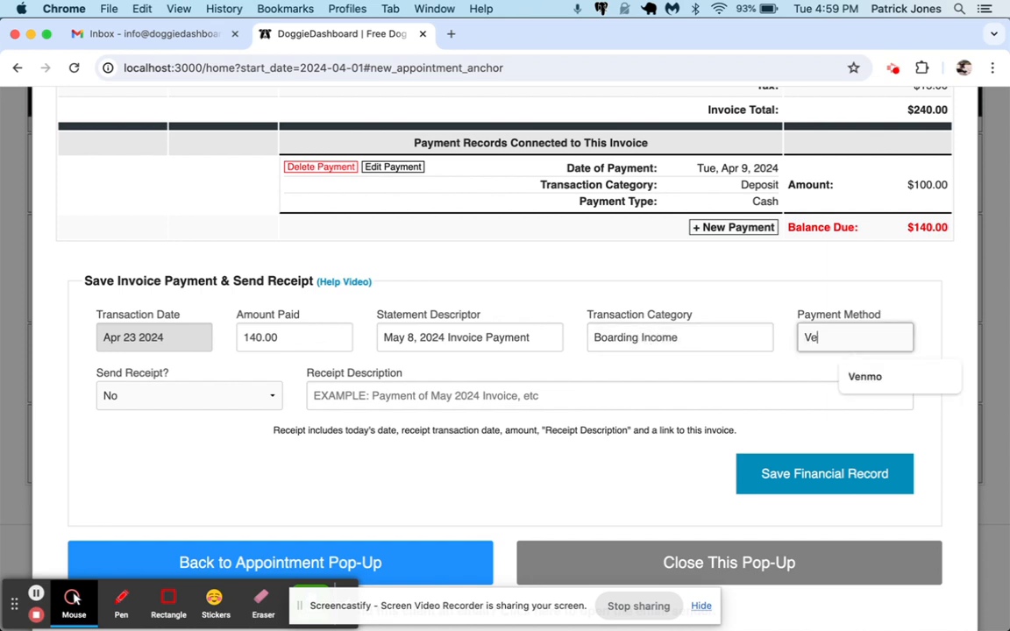
# Save the payment with a receipt described "This is your payment of your may 8 invoice. Can't wait to see you and Spooner!"
pyautogui.click(220, 399)
pyautogui.click(214, 410)
pyautogui.click(350, 394)
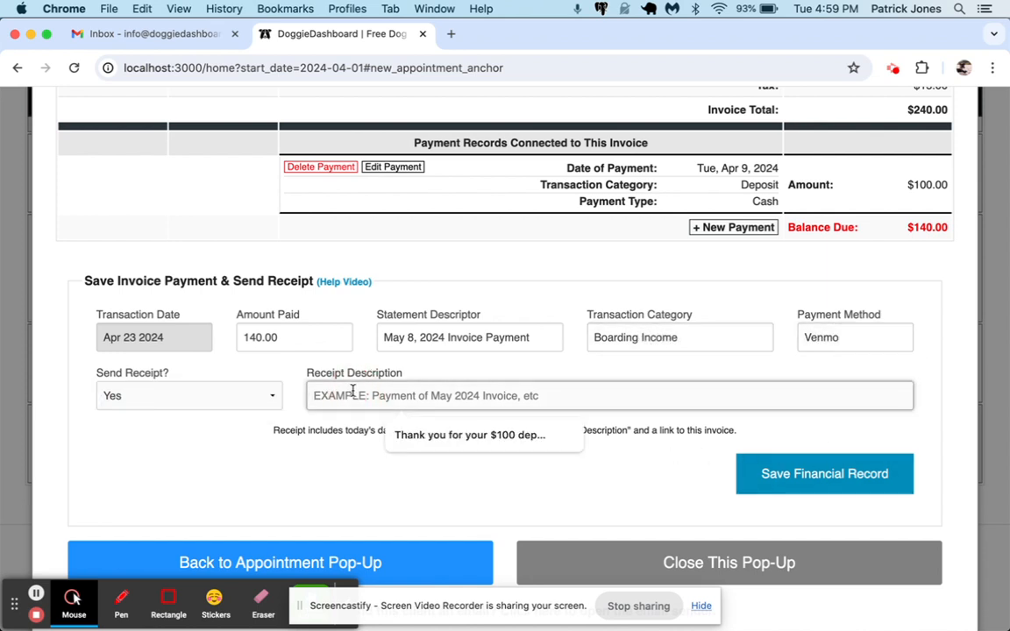
pyautogui.write('This is your payment ')
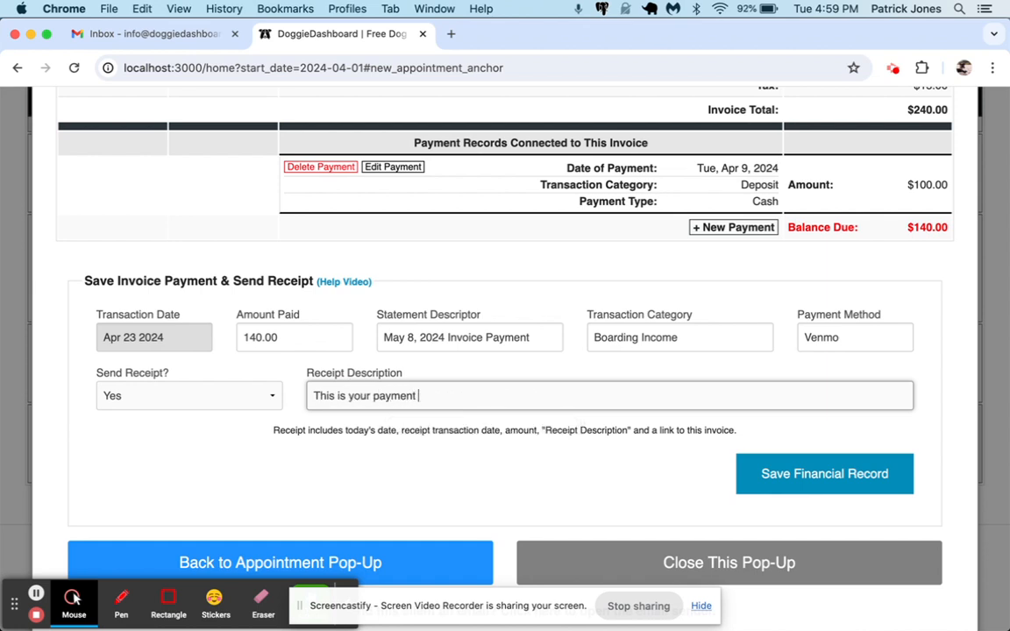
pyautogui.write("of your may 8 invoice. Can't wait to see you and Spooner!")
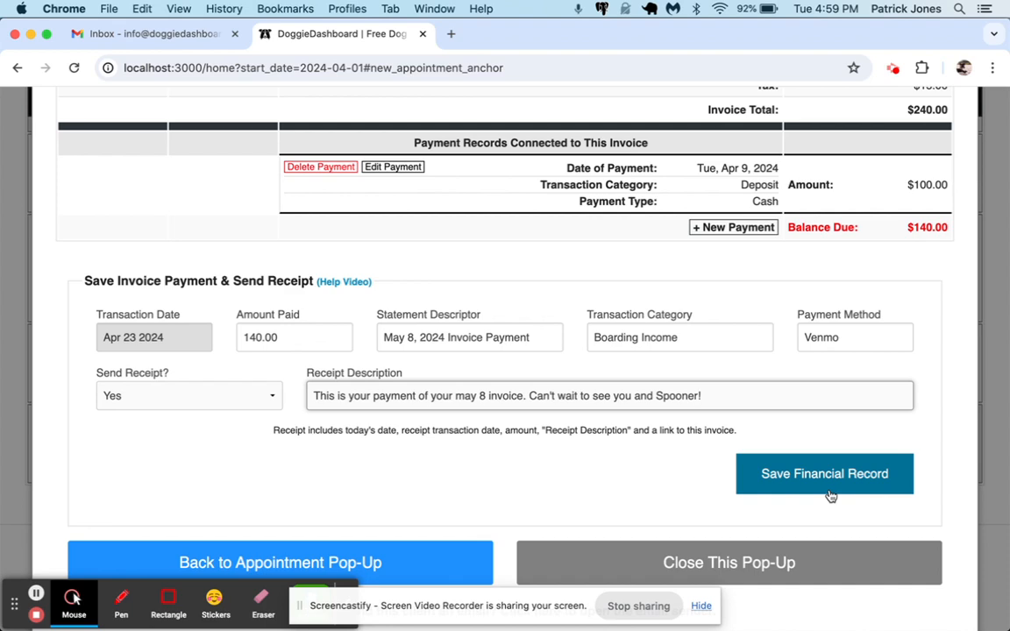
pyautogui.scroll(1, 832, 419)
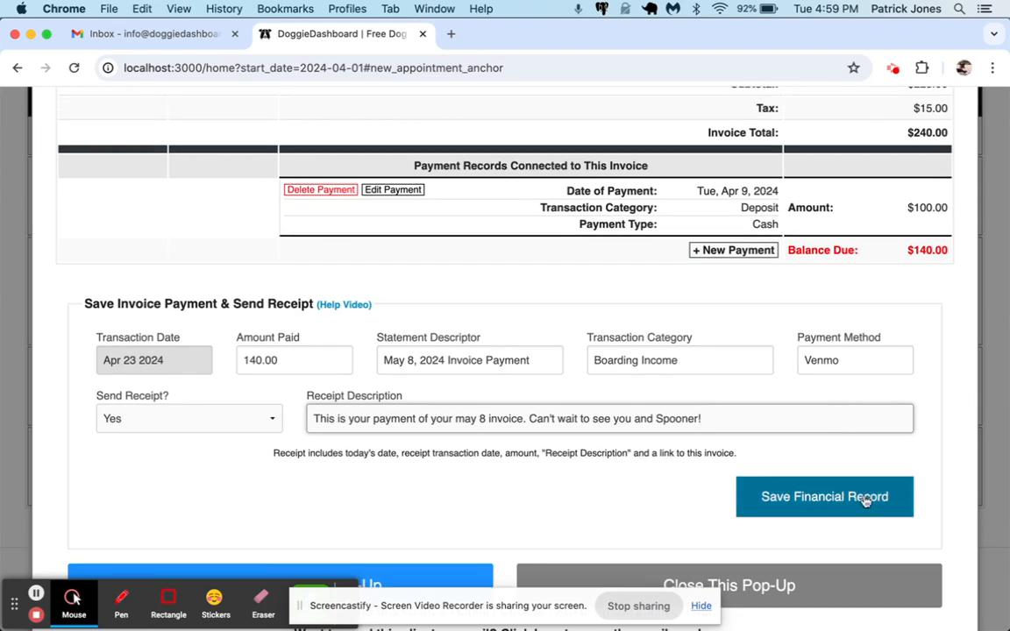
pyautogui.click(817, 504)
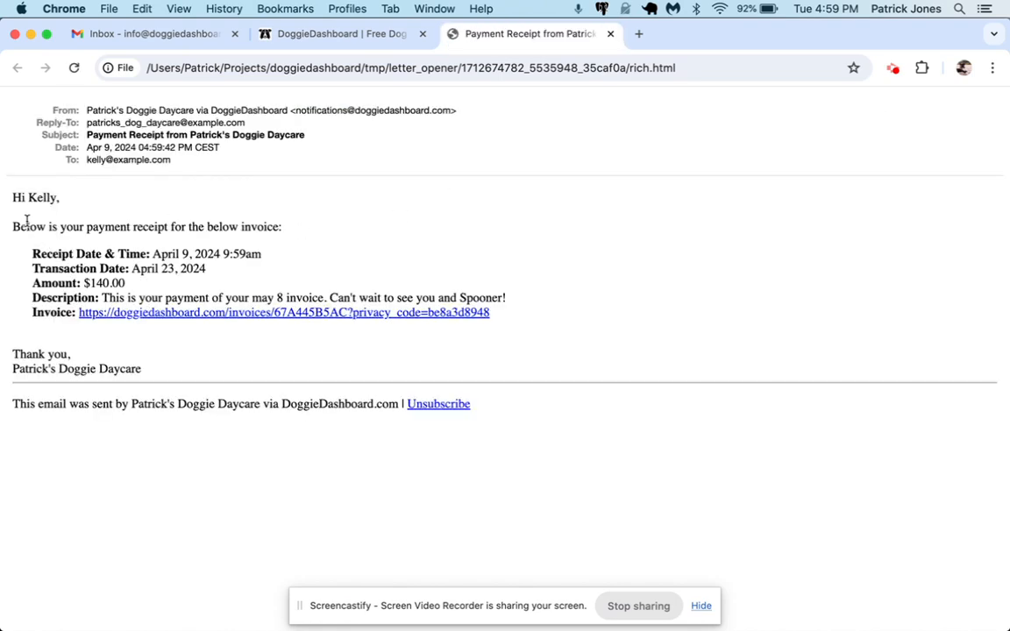
# Read the payment receipt e-mail's message and receipt details, and close the e-mail
pyautogui.moveTo(26, 204); pyautogui.dragTo(305, 298)
pyautogui.click(167, 248)
pyautogui.doubleClick(254, 254)
pyautogui.click(611, 33)
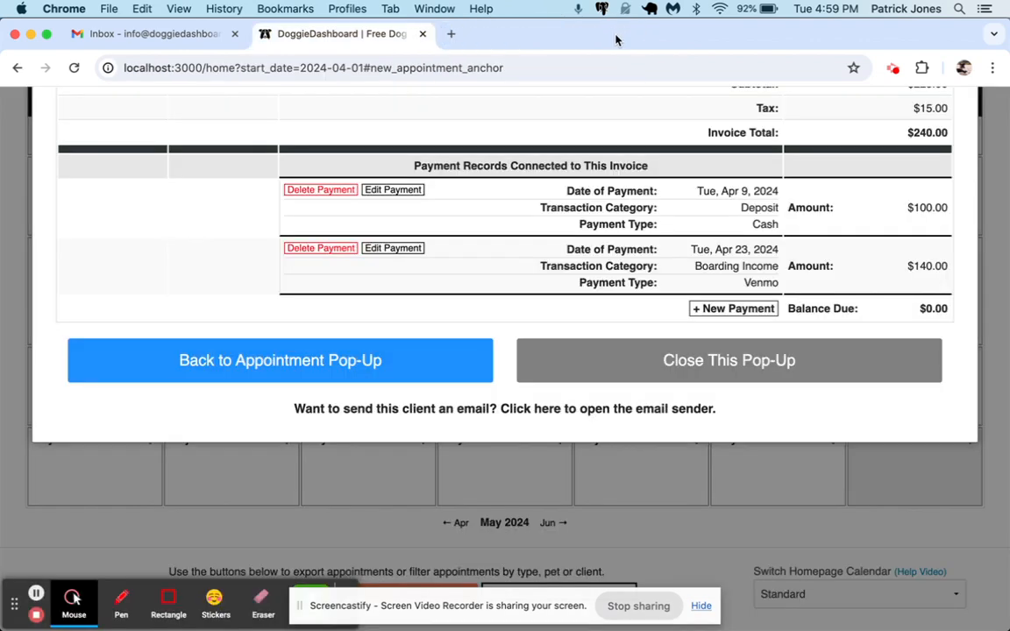
# Review the invoice's status and payment records, return to the appointment and reopen its paid invoice
pyautogui.scroll(3, 755, 261)
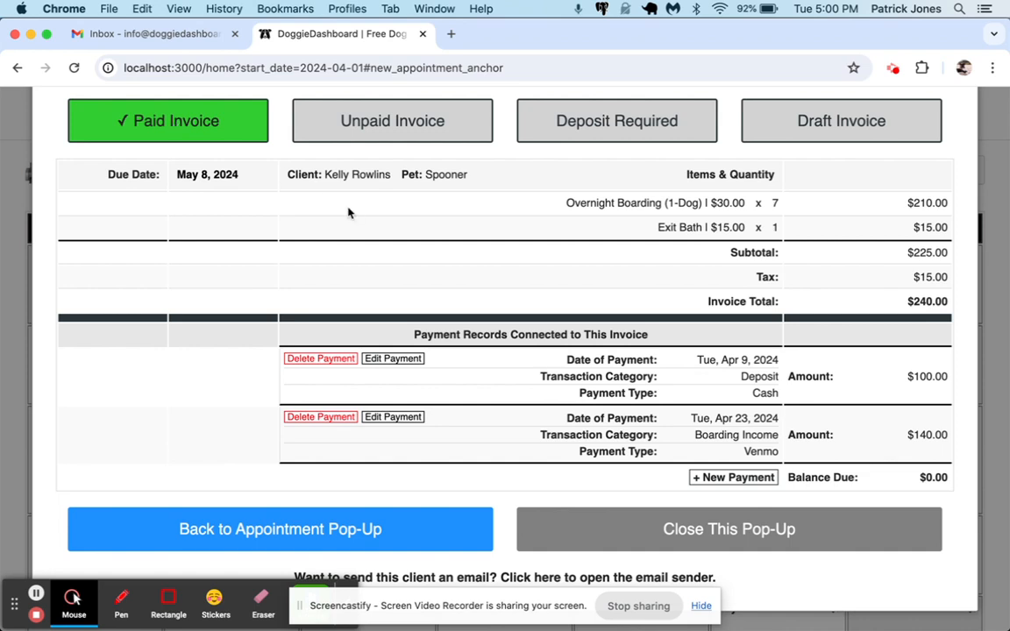
pyautogui.click(309, 542)
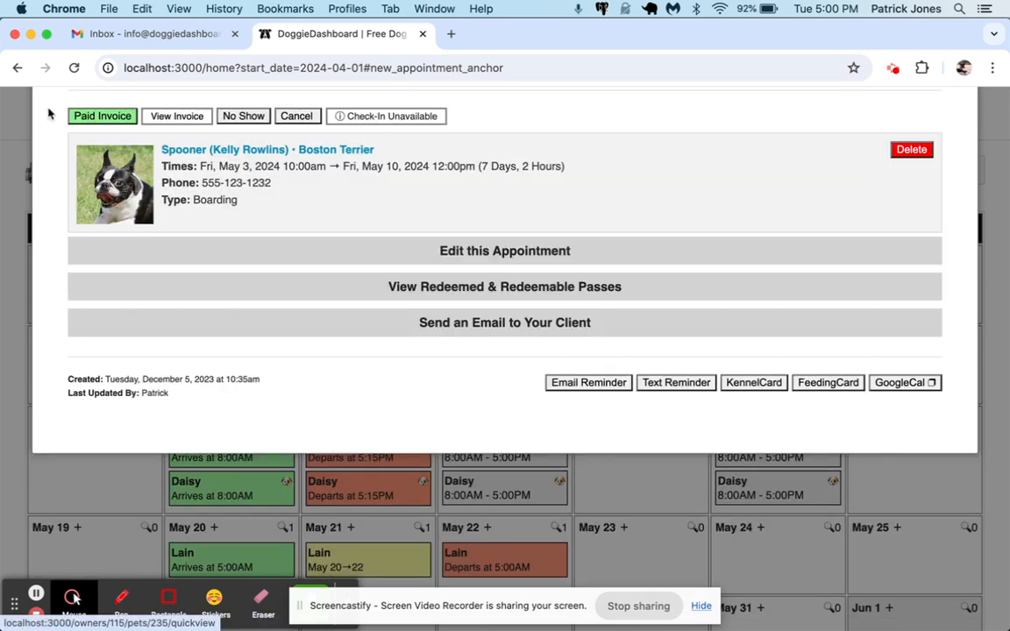
pyautogui.scroll(3, 219, 184)
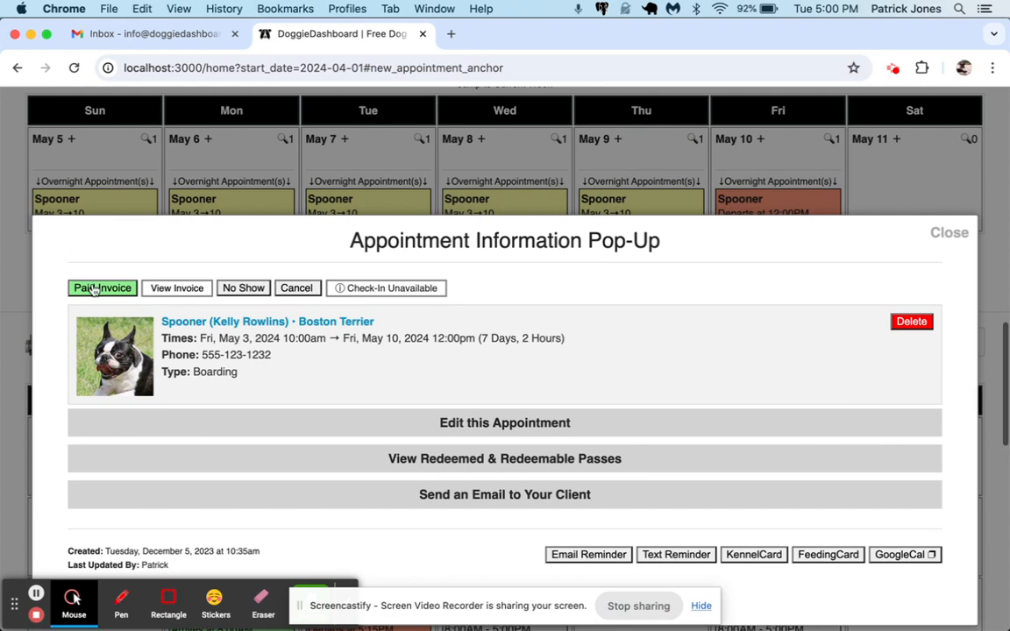
pyautogui.click(99, 289)
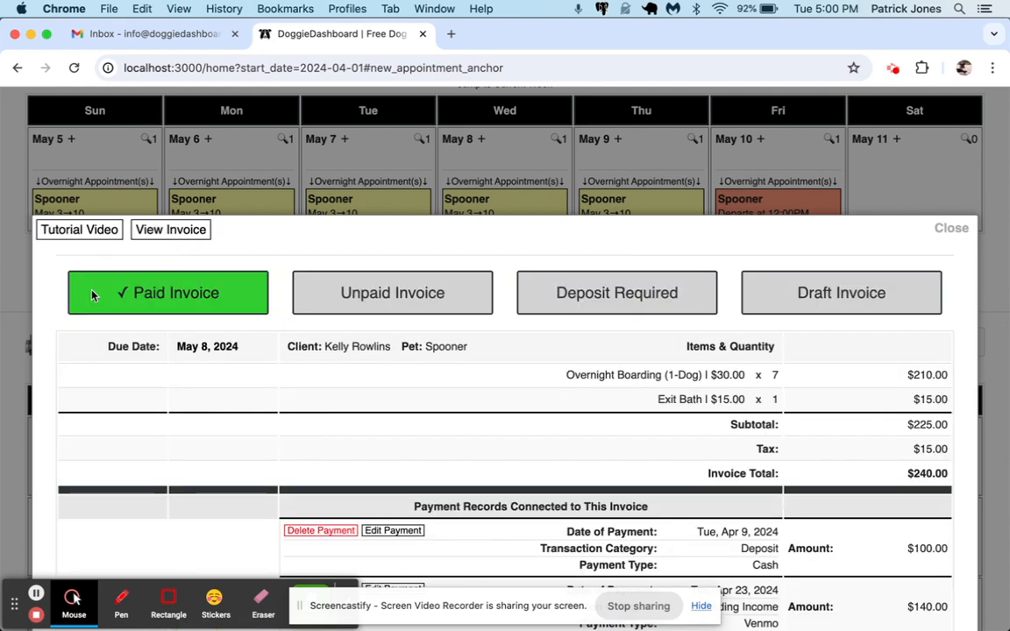
# Edit the Apr 9 deposit payment, set its amount paid to 80 and update the financial record
pyautogui.scroll(-3, 473, 367)
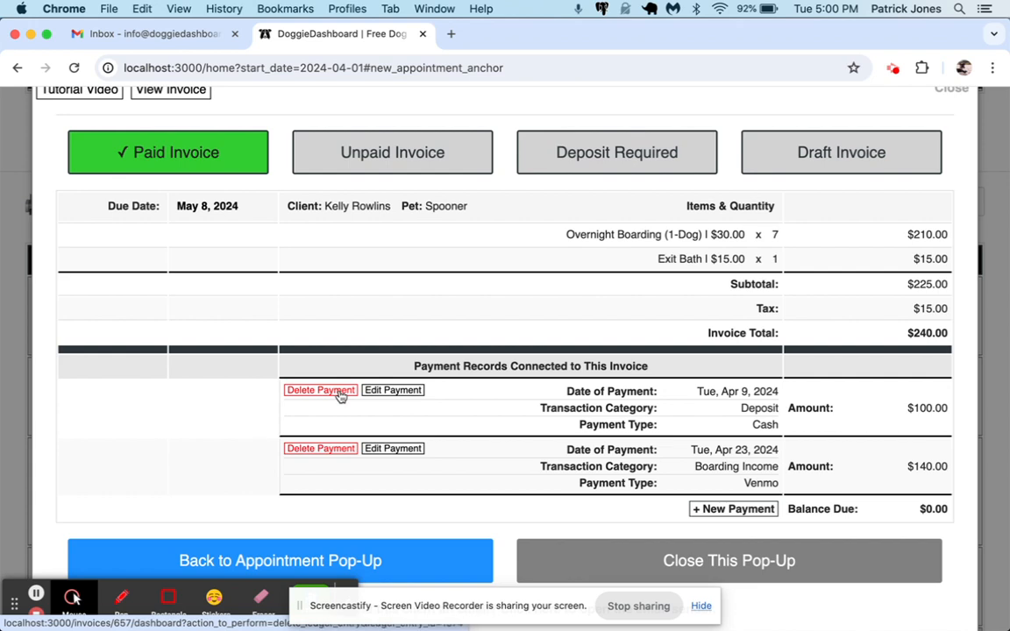
pyautogui.click(393, 390)
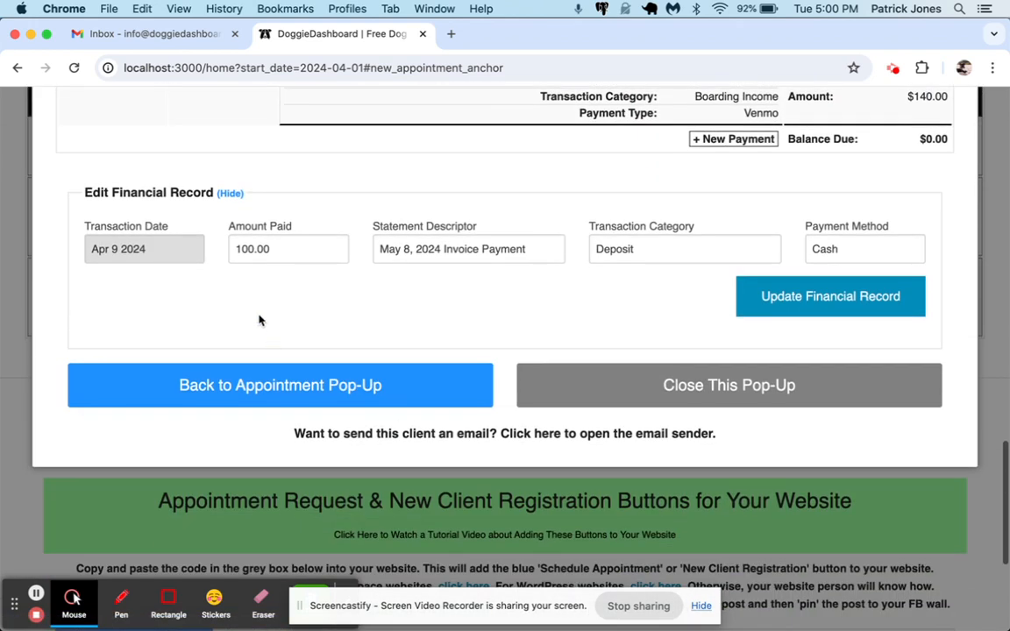
pyautogui.click(260, 251)
pyautogui.doubleClick(255, 251)
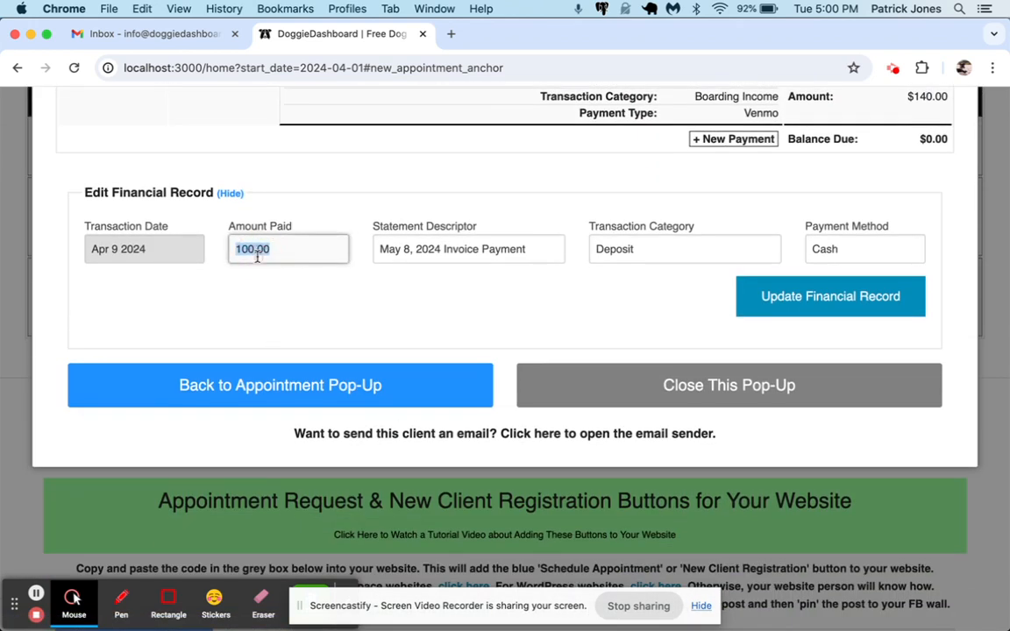
pyautogui.write('80')
pyautogui.click(809, 294)
# Check the invoice's balance due below the payment records
pyautogui.scroll(3, 811, 298)
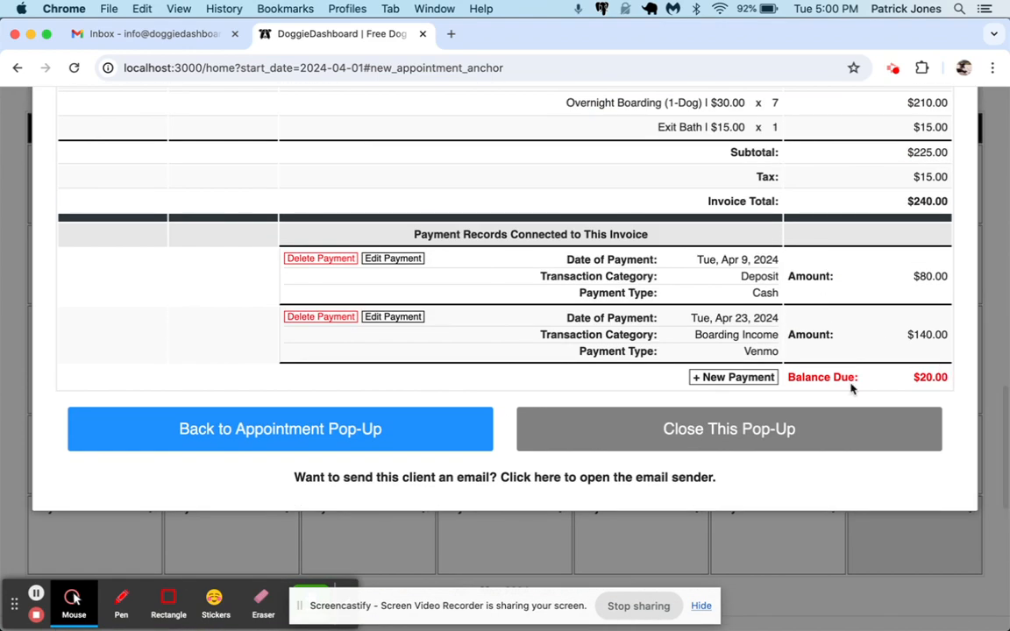
pyautogui.tripleClick(812, 377)
pyautogui.tripleClick(940, 379)
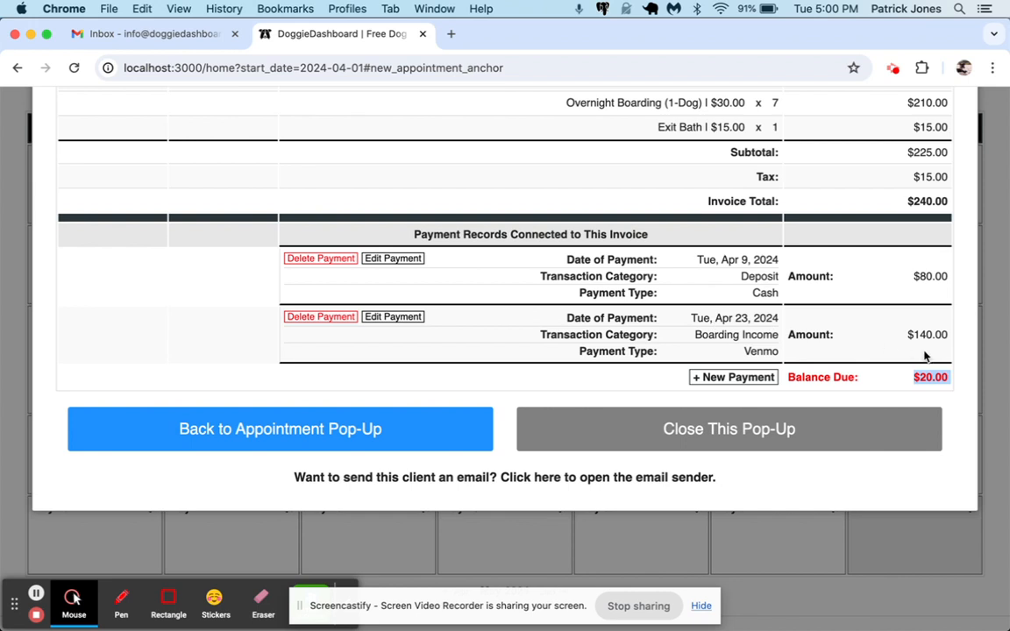
pyautogui.click(944, 378)
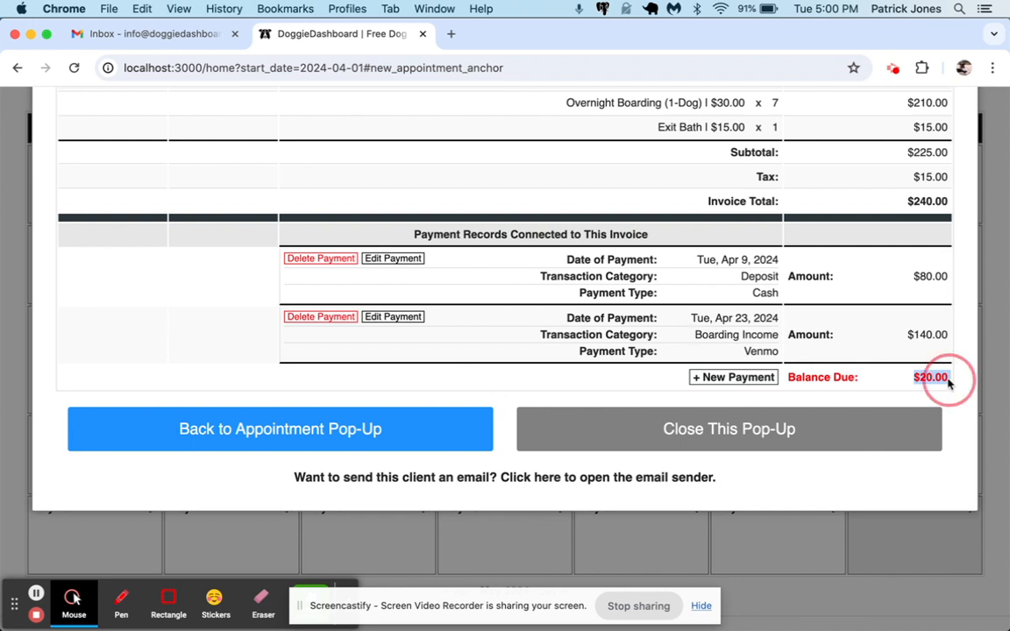
# Set the Apr 23 Boarding Income payment's amount paid to 160, update the record and check the balance due
pyautogui.click(392, 317)
pyautogui.doubleClick(290, 507)
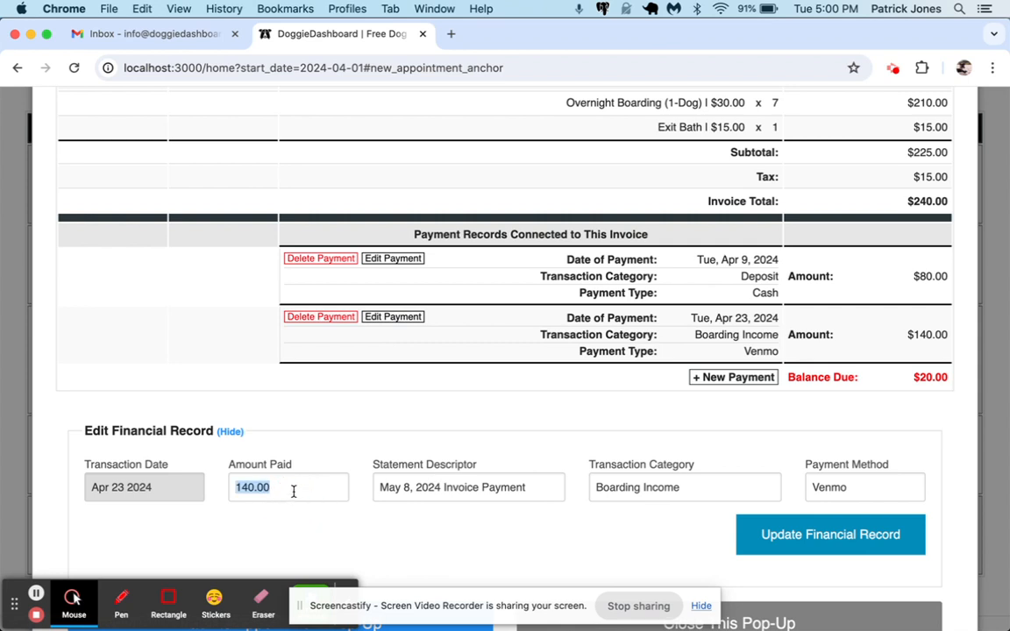
pyautogui.doubleClick(275, 485)
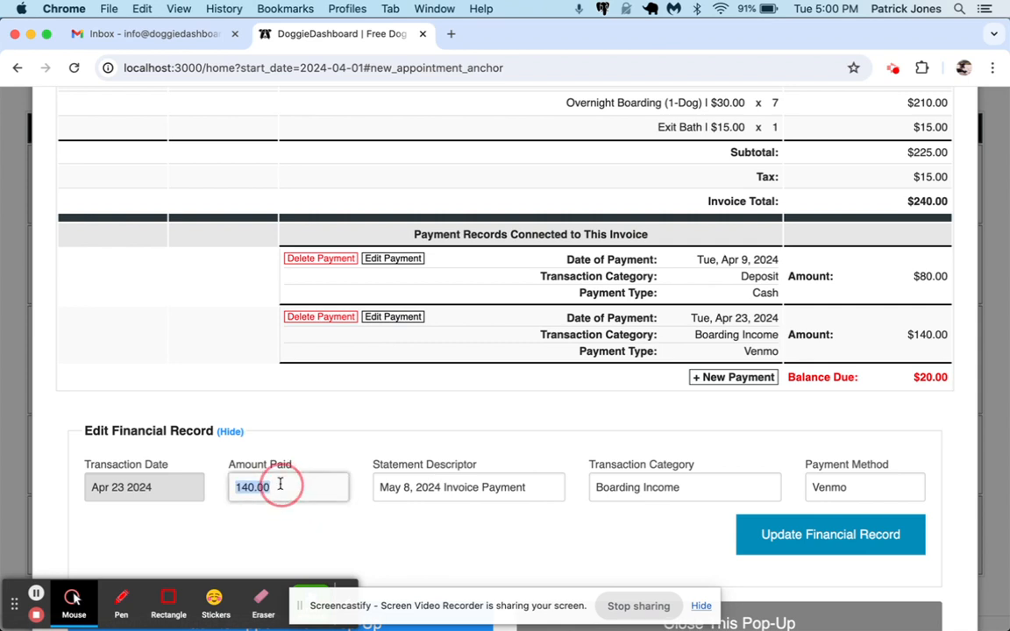
pyautogui.write('160')
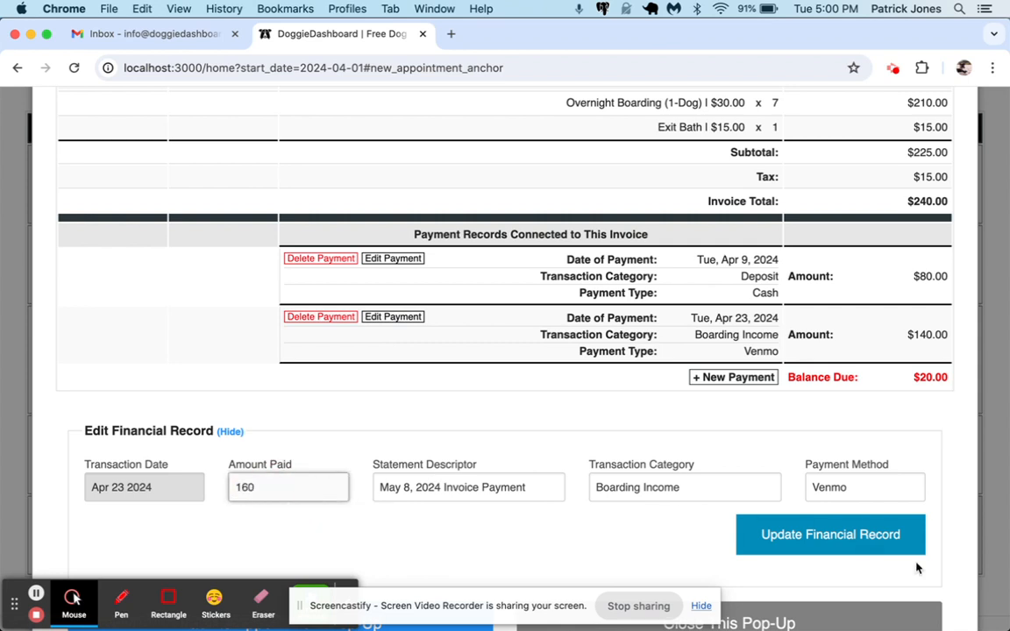
pyautogui.click(896, 542)
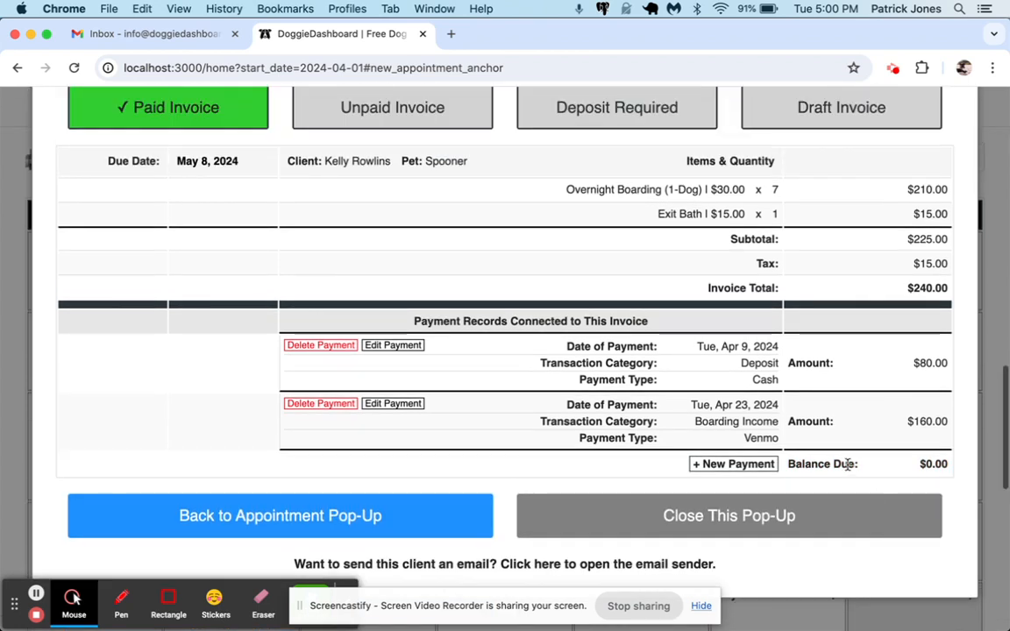
pyautogui.tripleClick(849, 464)
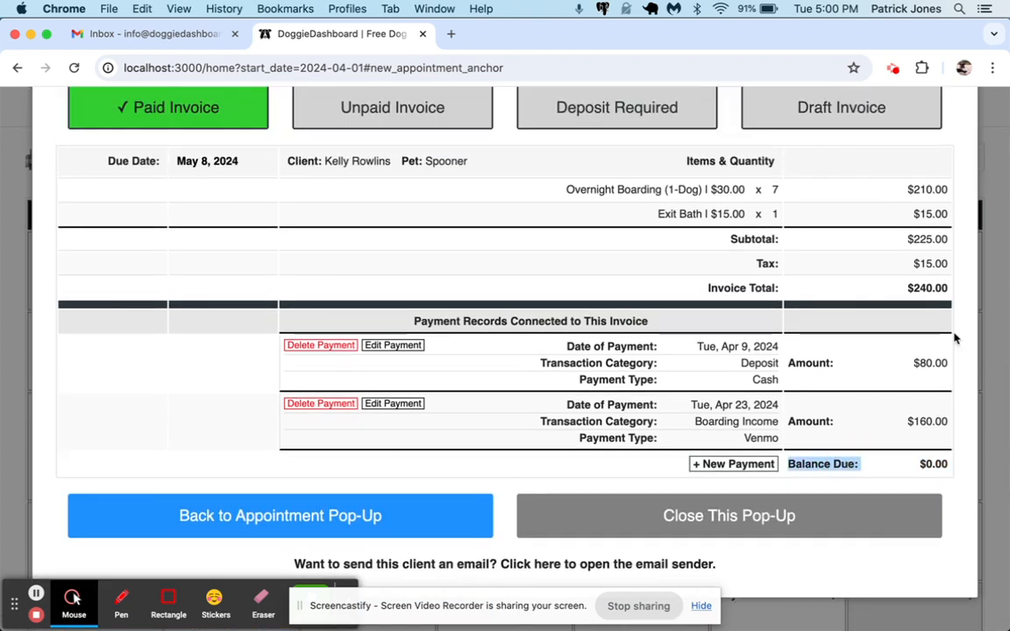
# Set the invoice's status to Unpaid Invoice and delete both payment records
pyautogui.click(388, 112)
pyautogui.click(339, 345)
pyautogui.press('Return')
pyautogui.click(339, 351)
pyautogui.press('Return')
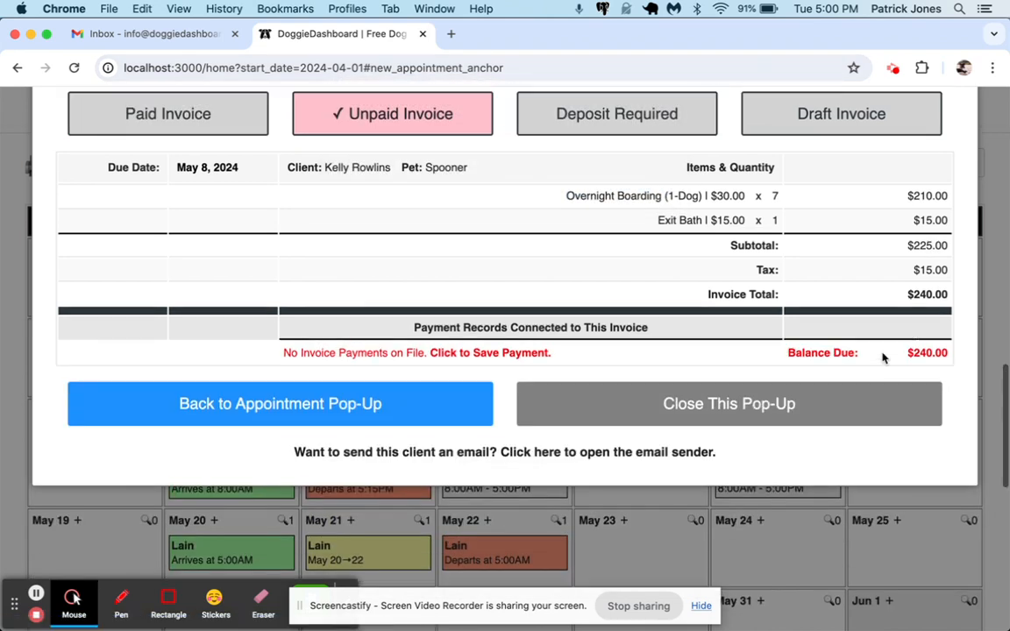
pyautogui.scroll(3, 919, 529)
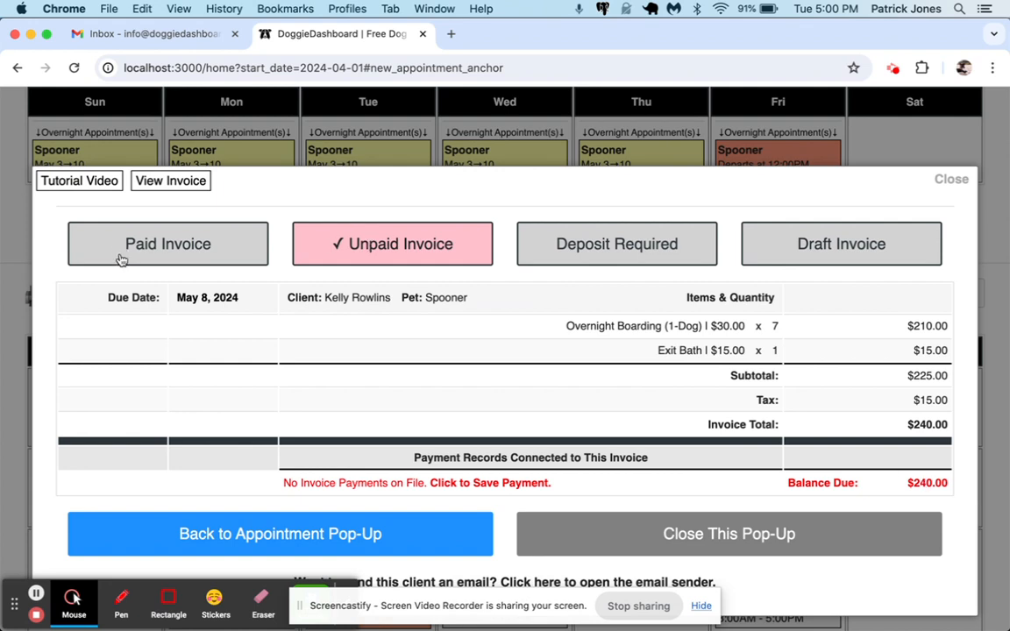
pyautogui.scroll(-1, 313, 477)
pyautogui.rightClick(302, 510)
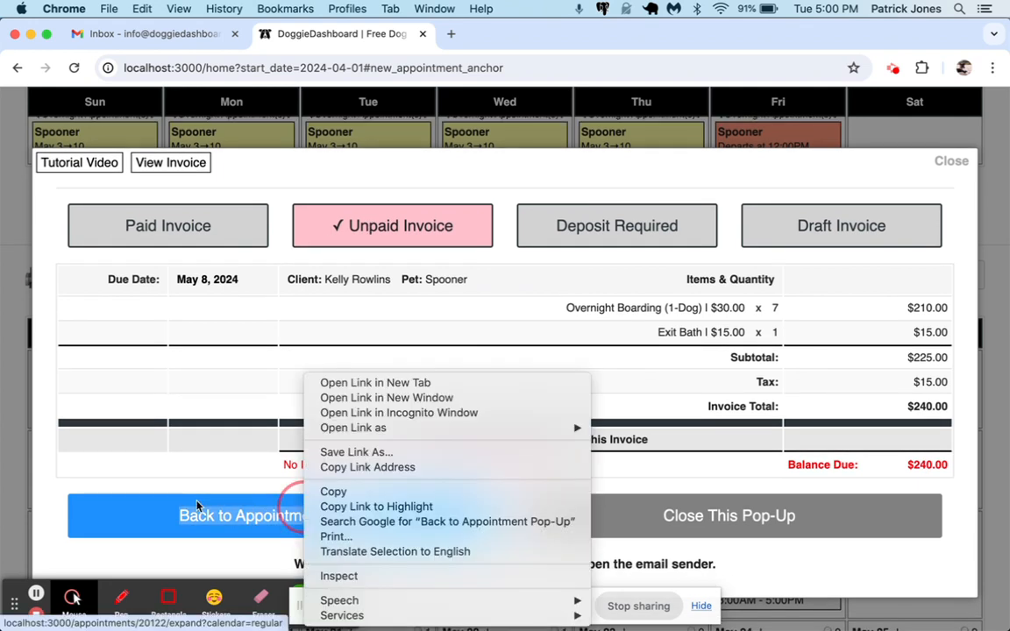
pyautogui.click(196, 506)
pyautogui.click(126, 224)
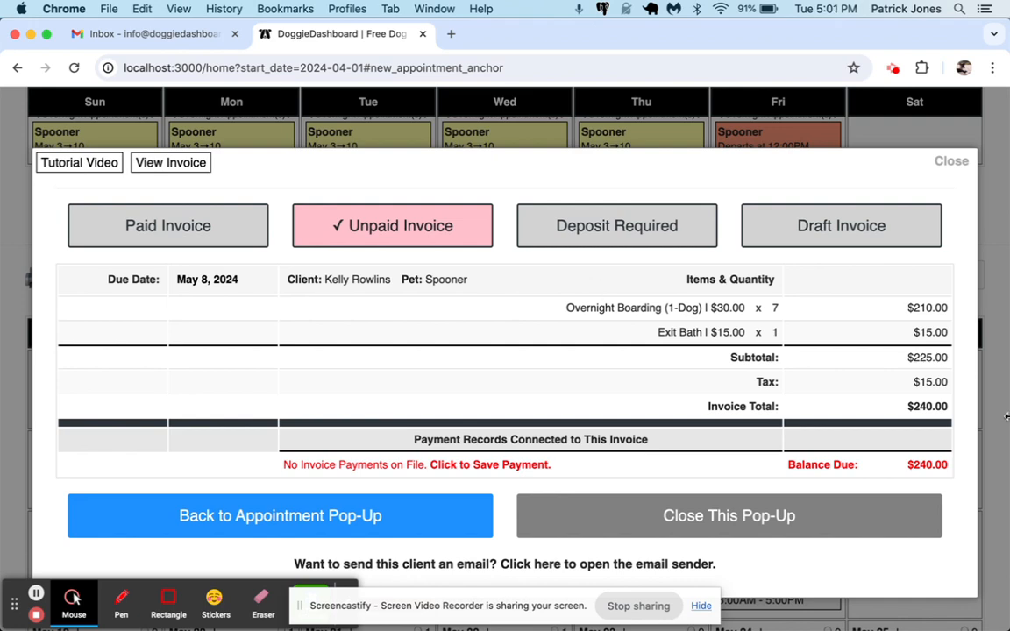
pyautogui.scroll(-1, 829, 421)
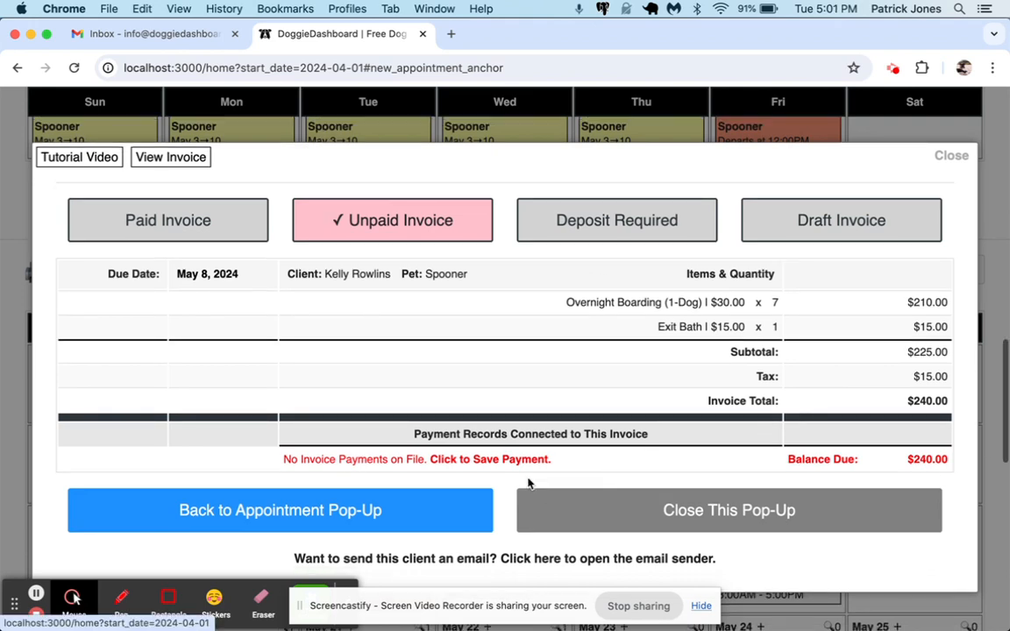
# Start a new payment for the invoice's full balance with transaction category Boarding Income and payment method PayPal
pyautogui.click(518, 460)
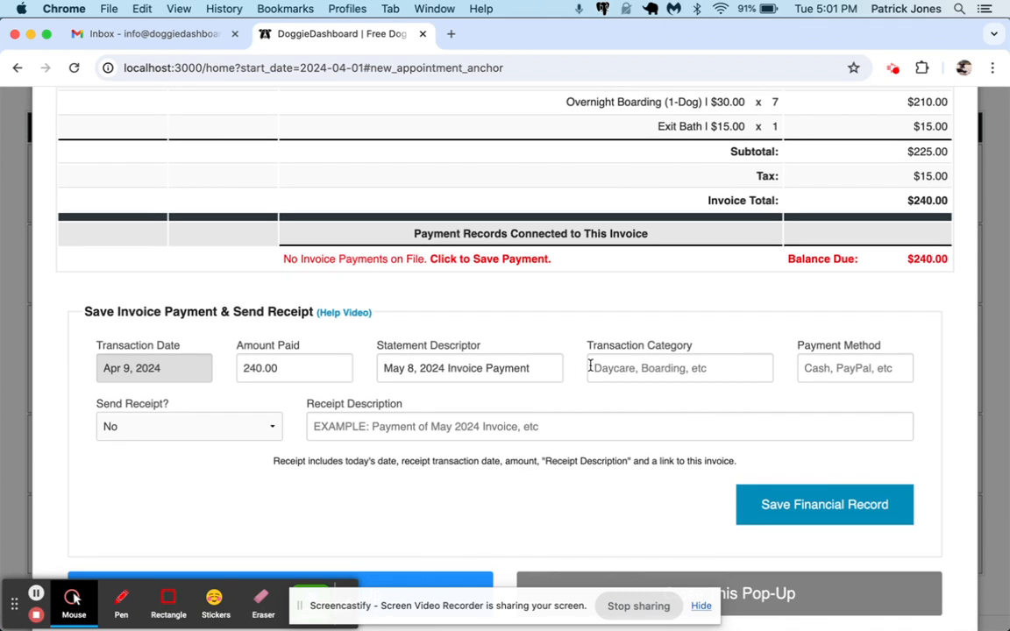
pyautogui.click(590, 366)
pyautogui.write('Boarding Income')
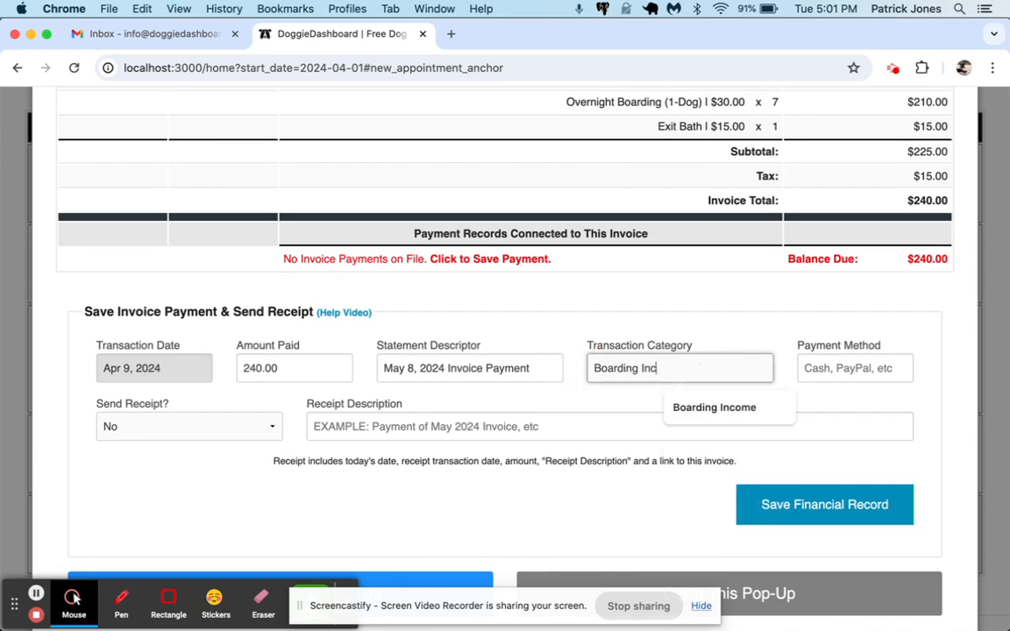
pyautogui.press('Tab')
pyautogui.write('Paym')
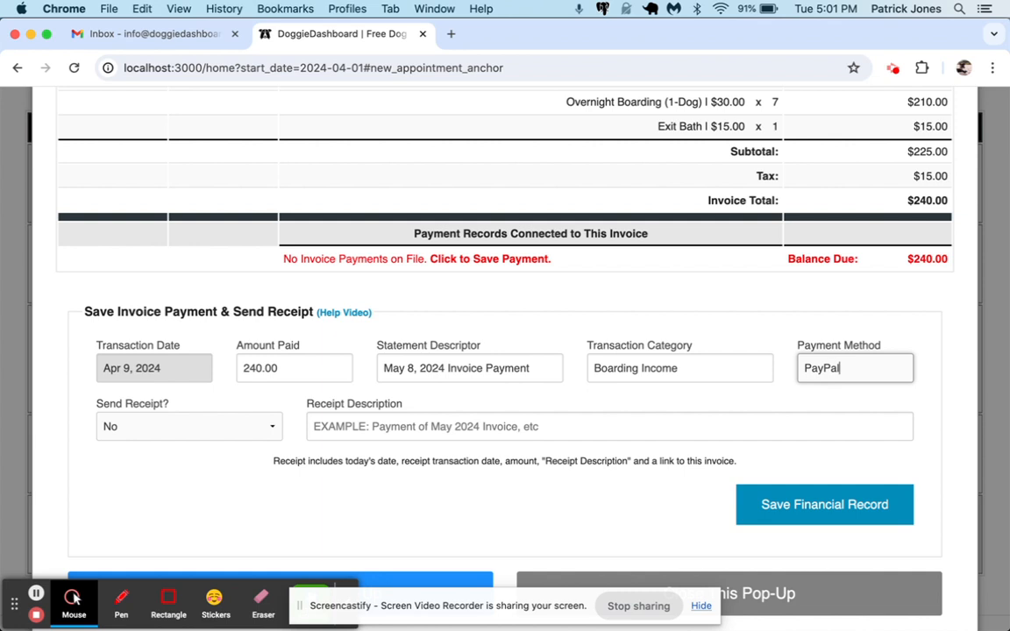
# Turn on sending a receipt with the description "Thanks for your $240 payment. Can't wait to see you!" and save the financial record
pyautogui.click(237, 427)
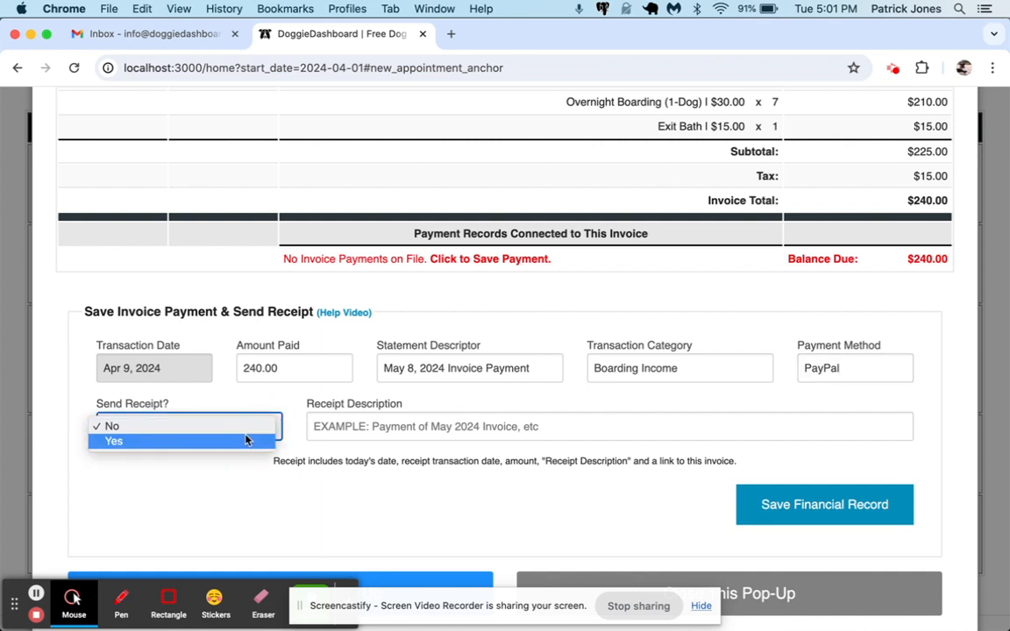
pyautogui.click(247, 440)
pyautogui.click(372, 427)
pyautogui.write('Thanks for your $240 payment. Can')
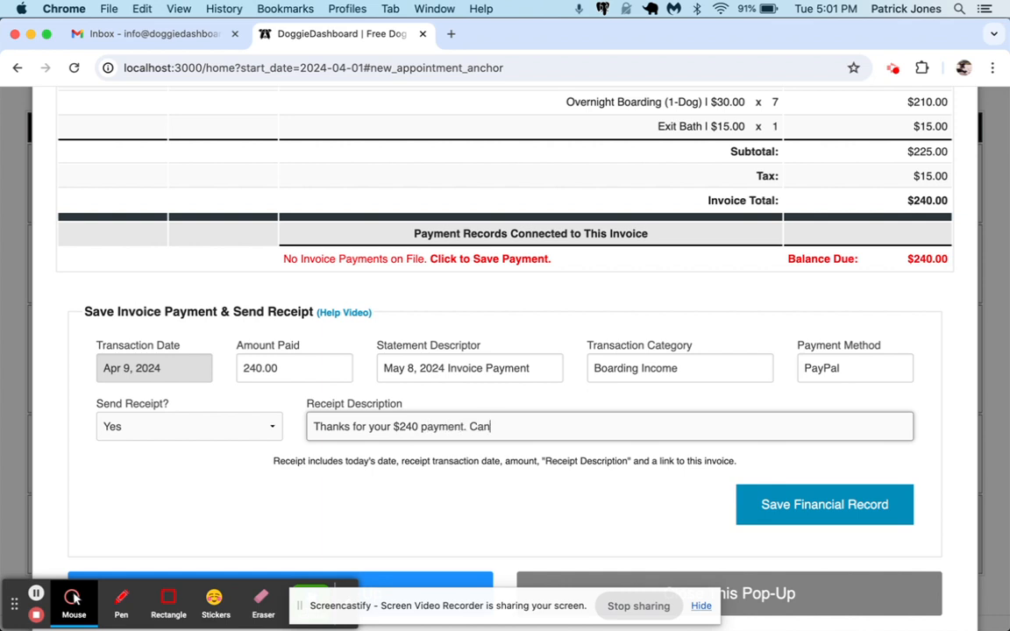
pyautogui.write("'t wait to see you!")
pyautogui.click(844, 516)
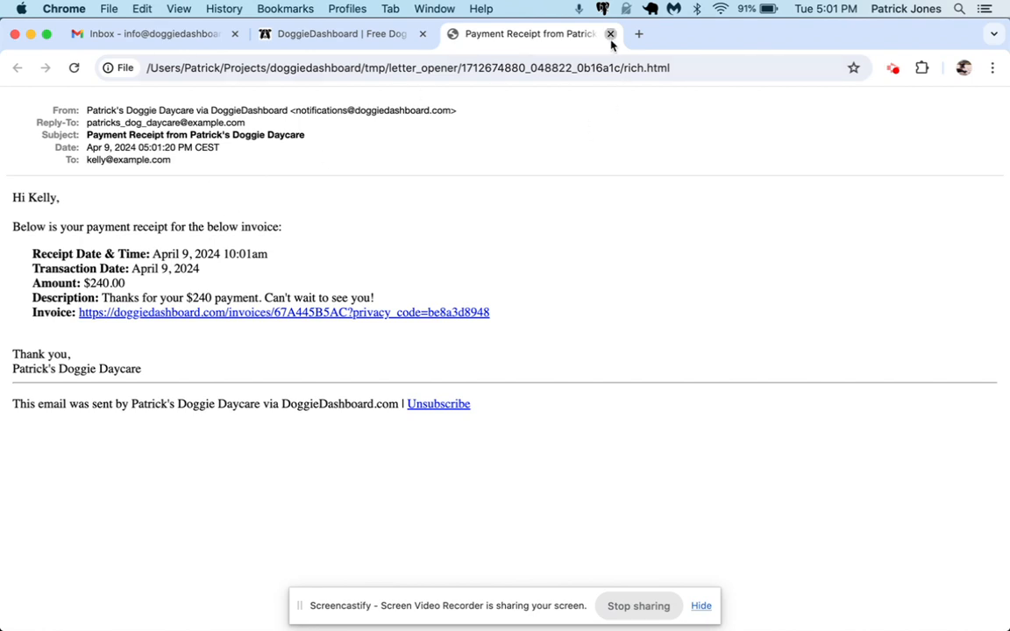
# Close the receipt email and check the saved payment's amount and the invoice's status
pyautogui.click(610, 33)
pyautogui.scroll(4, 491, 333)
pyautogui.doubleClick(927, 395)
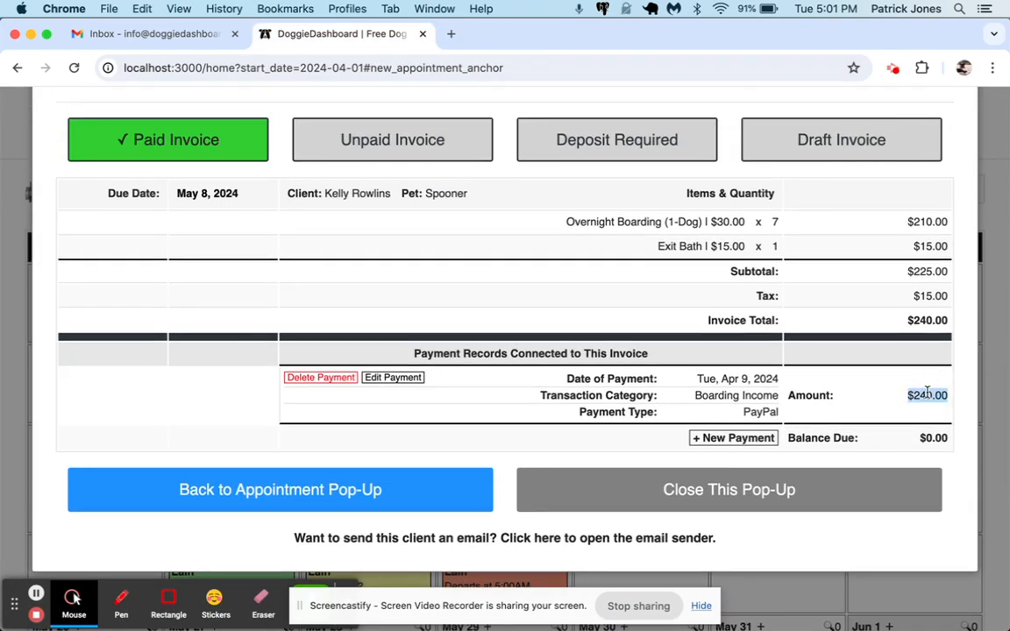
pyautogui.scroll(3, 246, 154)
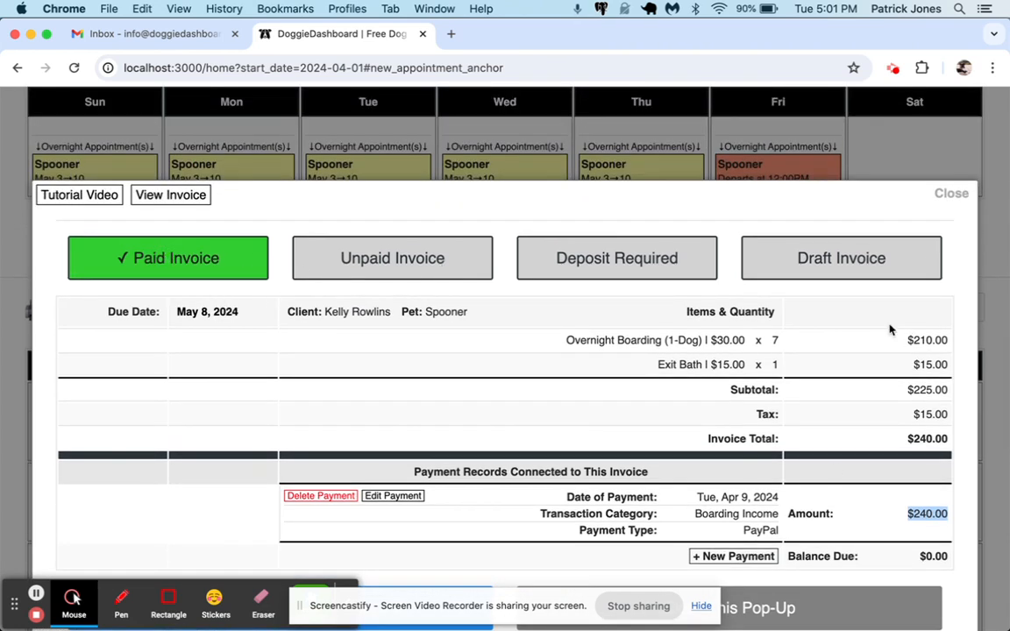
# Switch the invoice's status to Draft Invoice, on to Deposit Required and finally to Unpaid Invoice
pyautogui.click(817, 256)
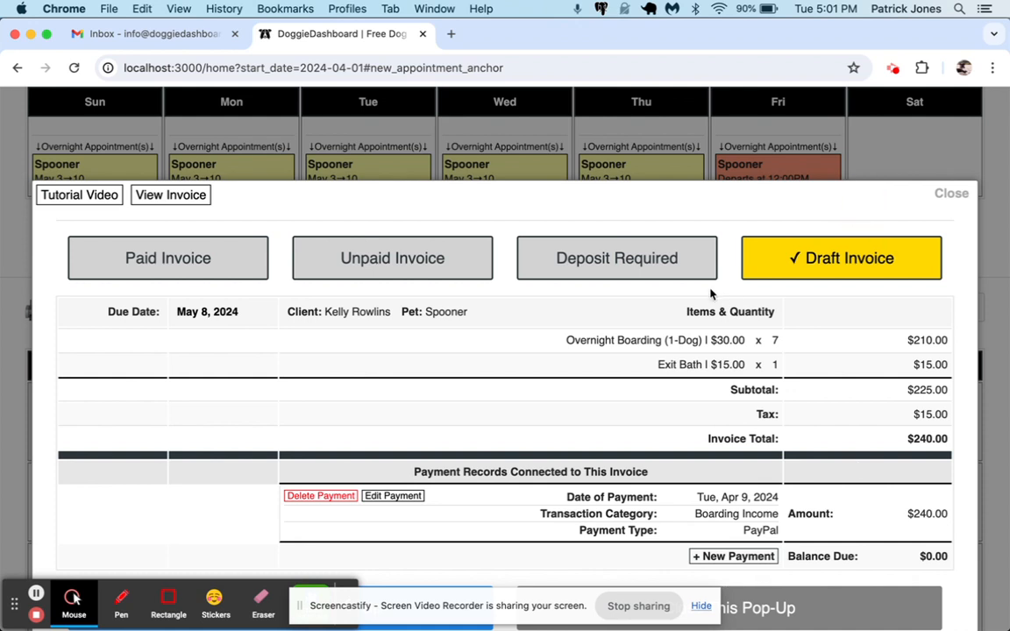
pyautogui.click(552, 263)
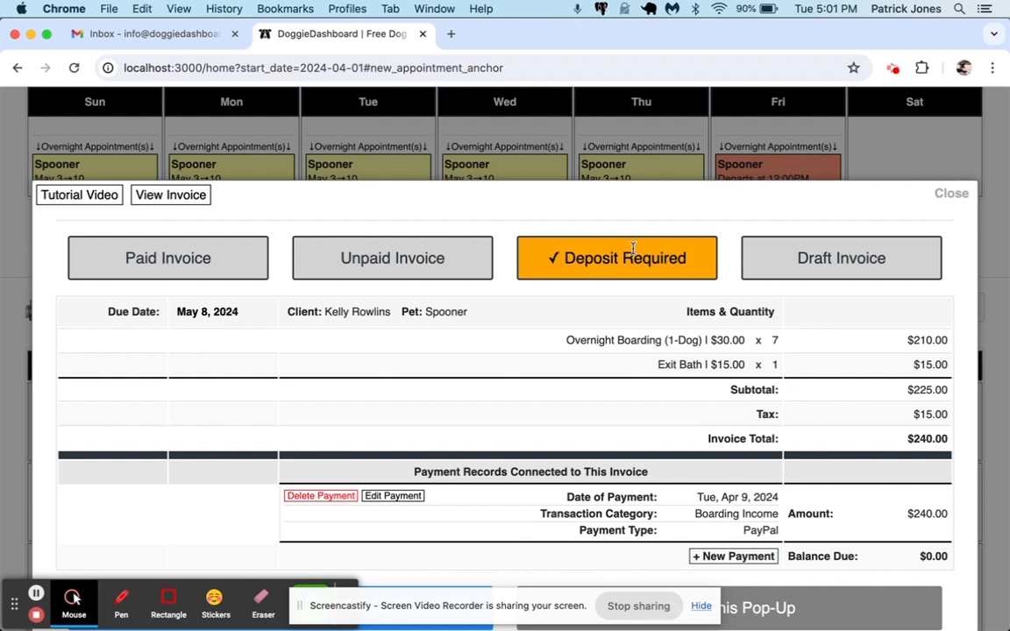
pyautogui.click(420, 259)
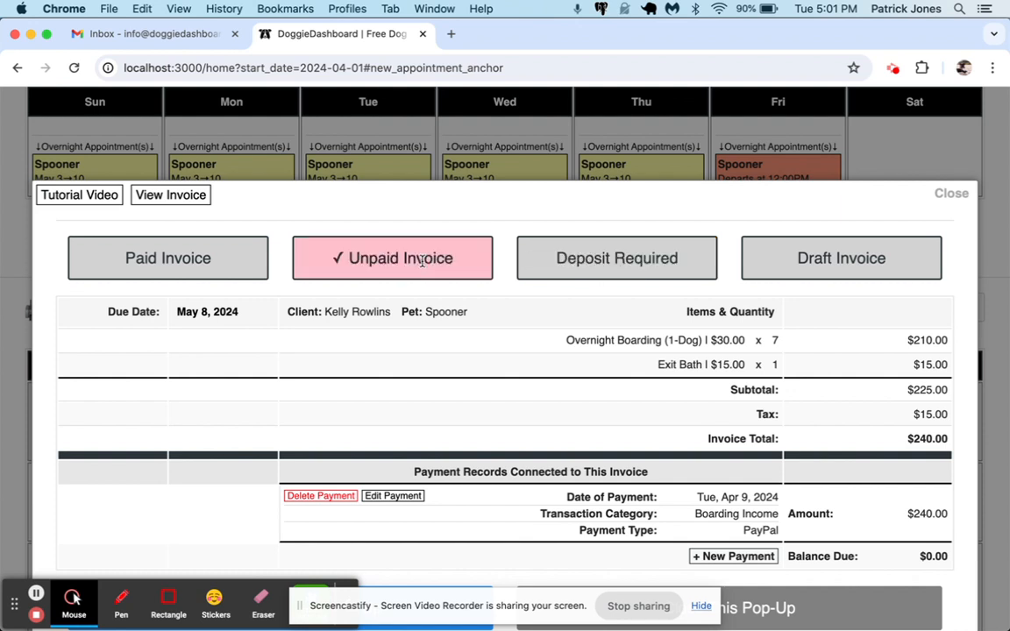
# Delete the Apr 9 Boarding Income payment made by PayPal and confirm the deletion
pyautogui.scroll(-2, 724, 449)
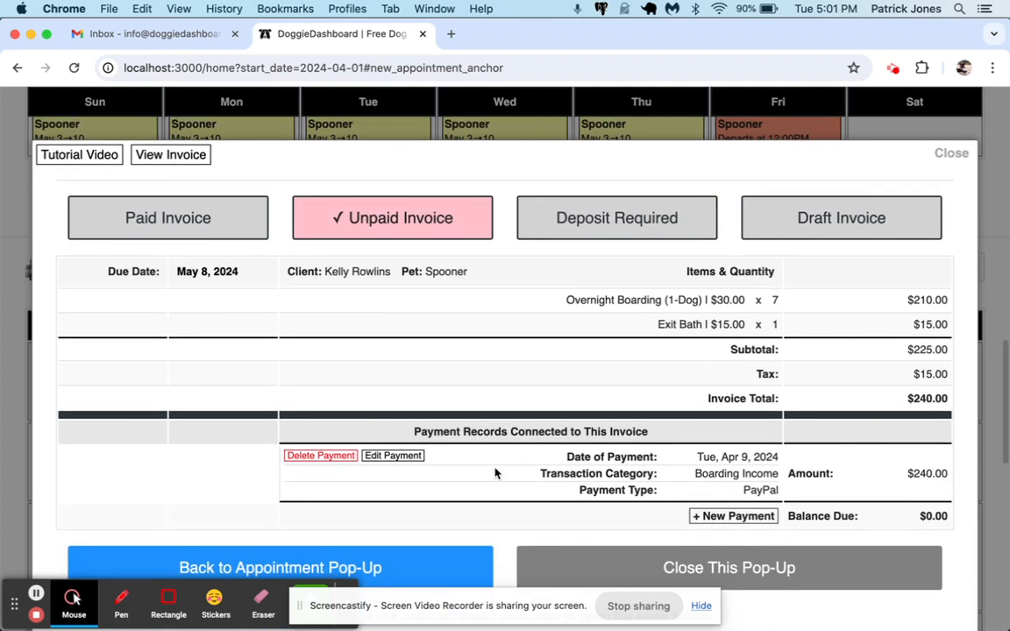
pyautogui.click(325, 457)
pyautogui.press('Return')
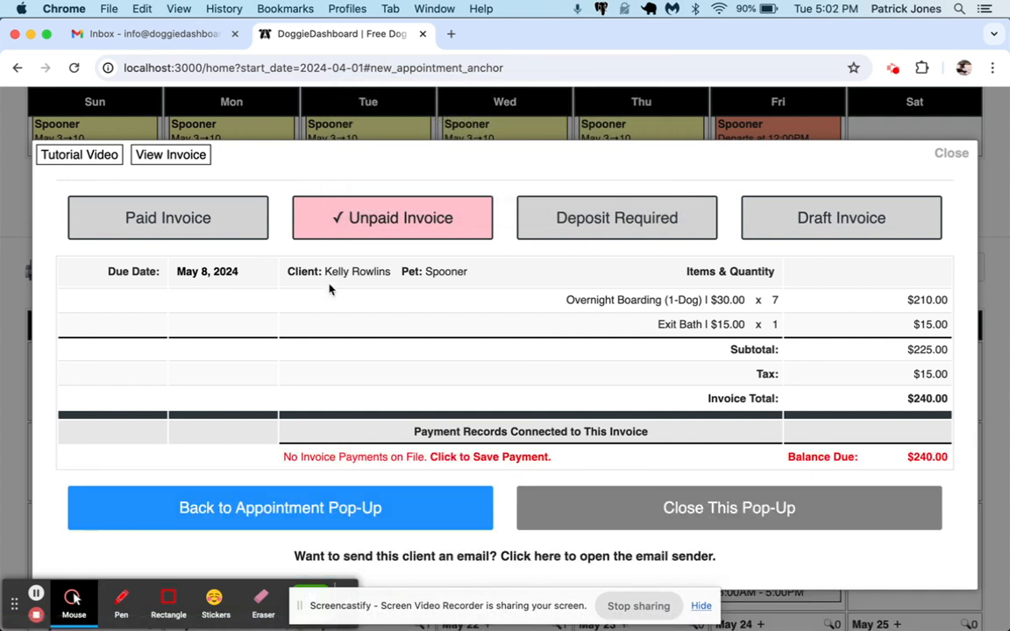
# Save a full $240 payment with the category, method and receipt left at their defaults, and check the balance due
pyautogui.click(509, 465)
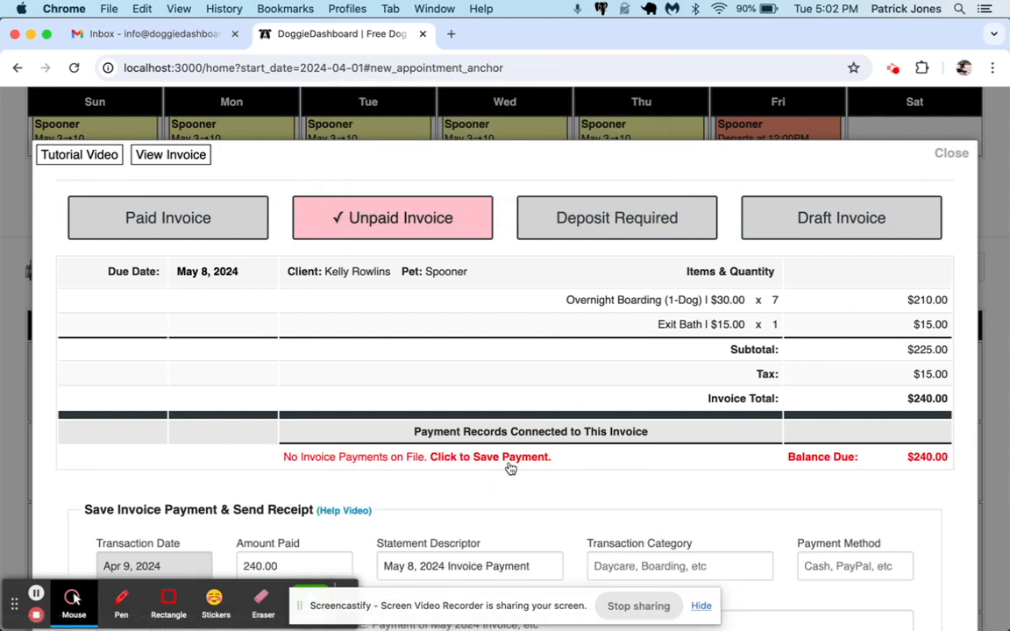
pyautogui.scroll(-3, 686, 496)
pyautogui.click(816, 554)
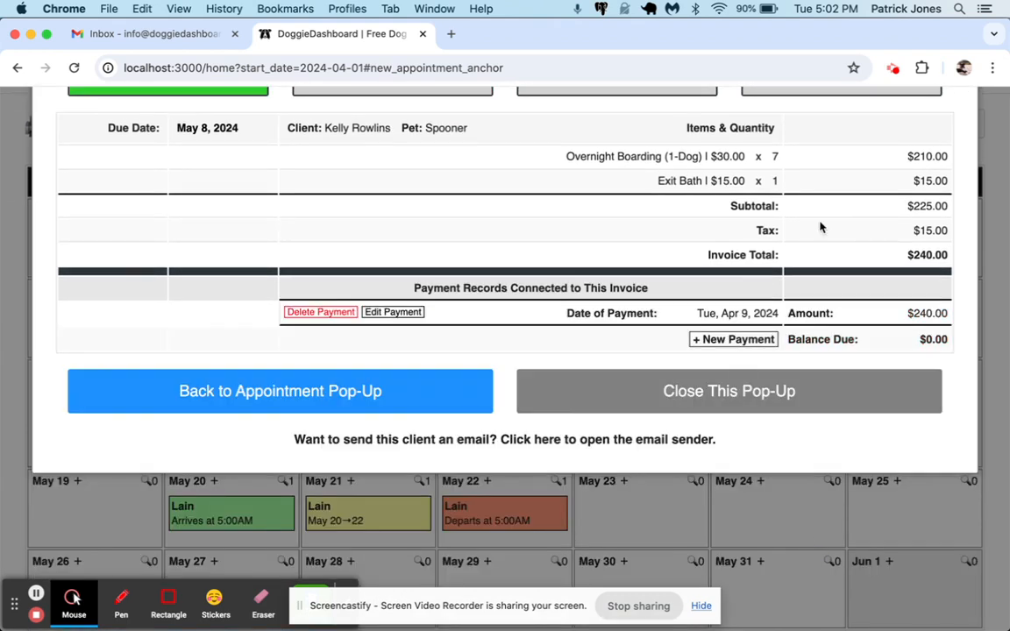
pyautogui.tripleClick(841, 337)
pyautogui.scroll(2, 183, 225)
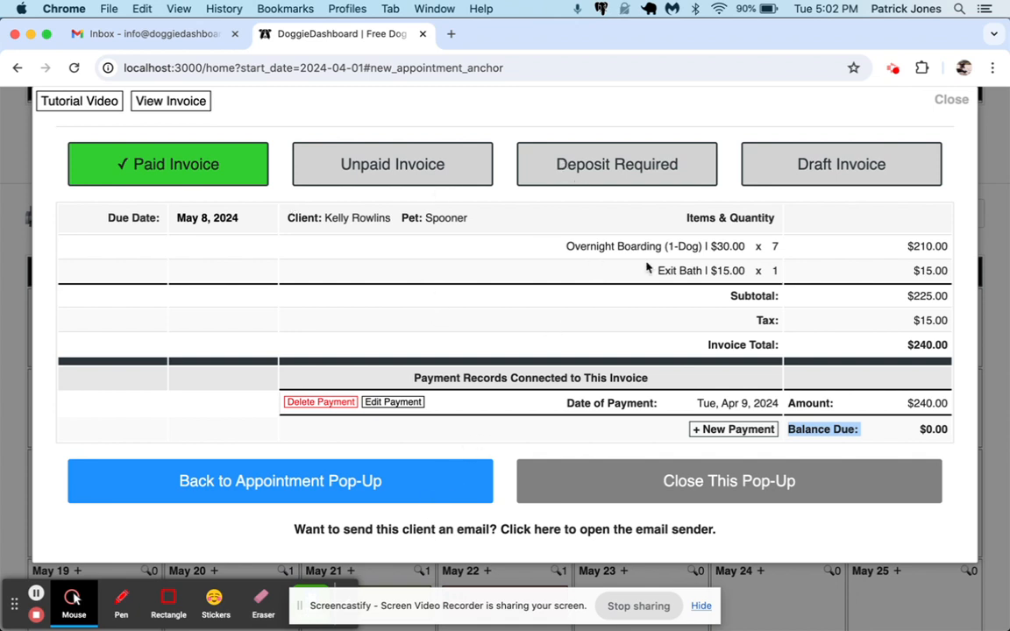
# Open the client email form below the invoice and choose to write a custom message
pyautogui.click(557, 532)
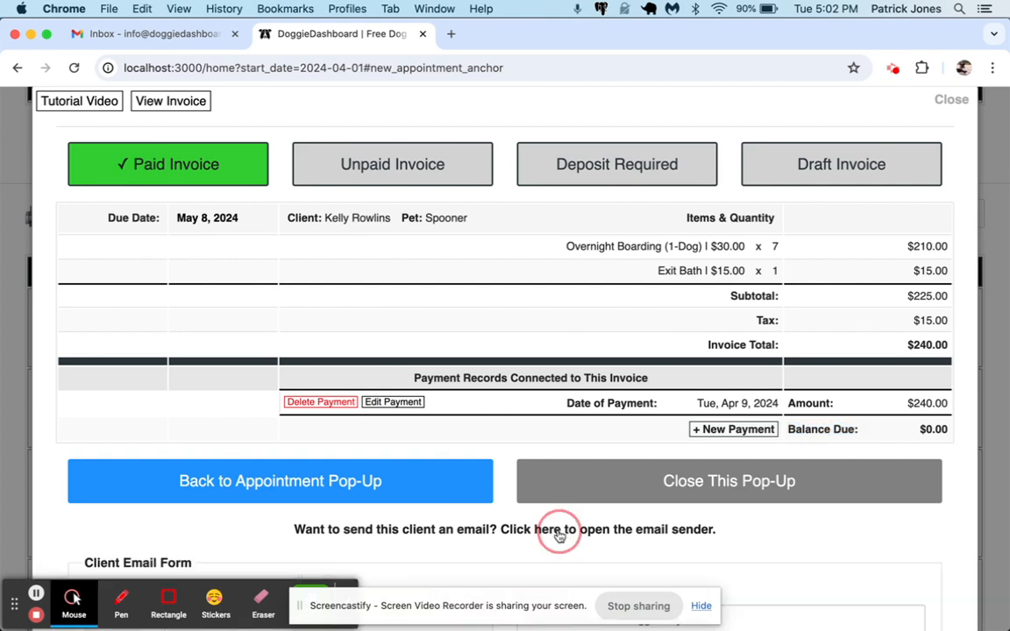
pyautogui.scroll(-2, 559, 521)
pyautogui.scroll(-3, 559, 522)
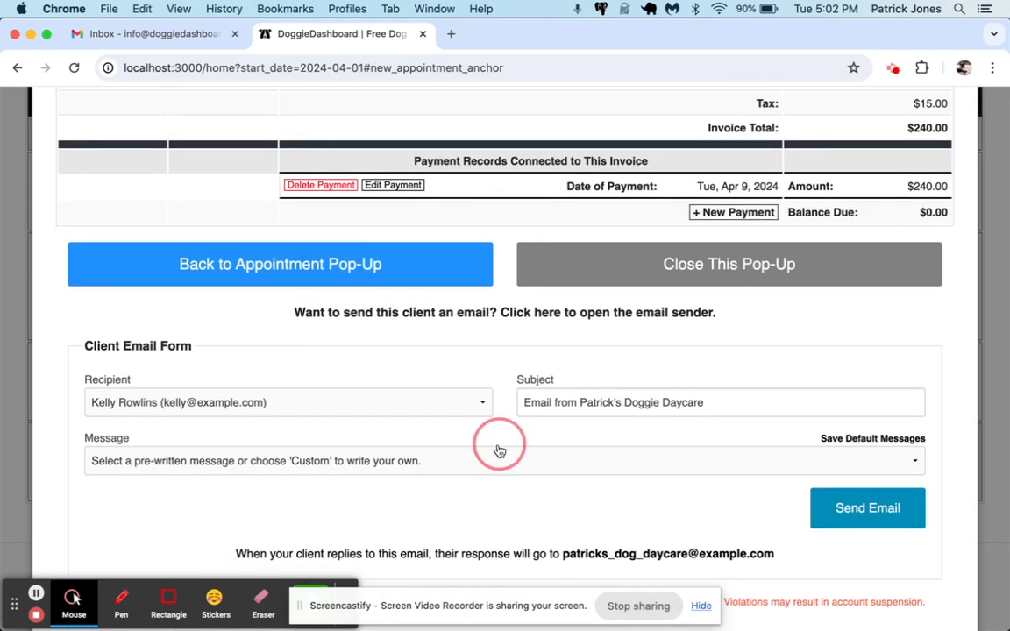
pyautogui.click(488, 462)
pyautogui.click(461, 477)
# Write the client a greeting, "We still haven't received the $100 deposit for your invoice. Please pay via PayPal by tomorrow." and "Thanks, Patrick's Dog Boarding"
pyautogui.write('Hi Kelly,')
pyautogui.press('Return')
pyautogui.write("We still haven't receive")
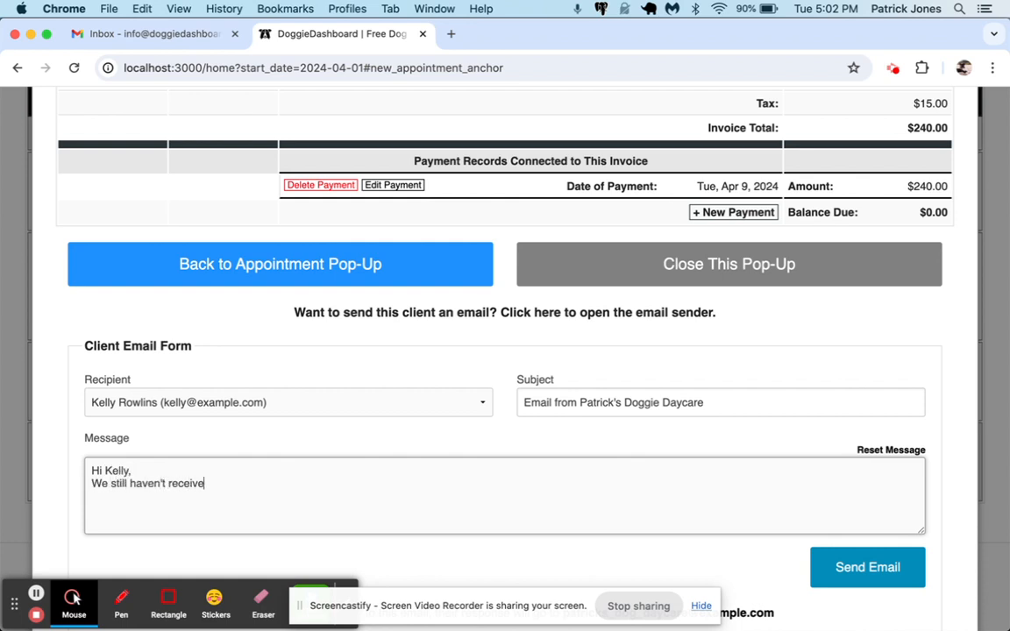
pyautogui.write('d the $100 deposit for your invoice. Please pay')
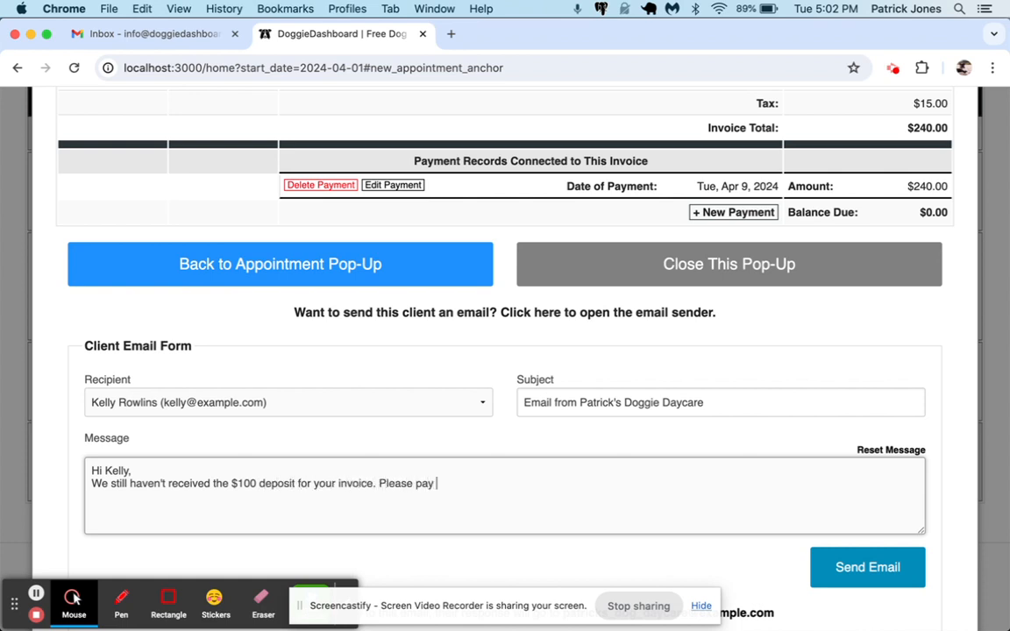
pyautogui.write(' via PayPal by tomorrow. Thanks,')
pyautogui.press('Return')
pyautogui.write("Patrick's Dog Boarding")
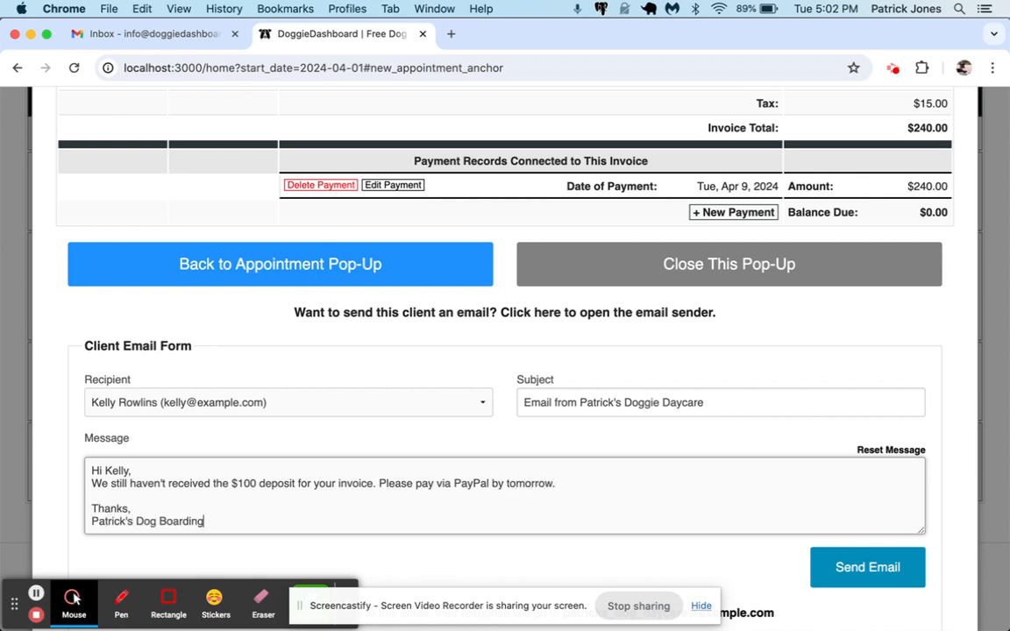
# Send the email to the client, close its preview and the confirmation, and collapse the email form
pyautogui.click(881, 561)
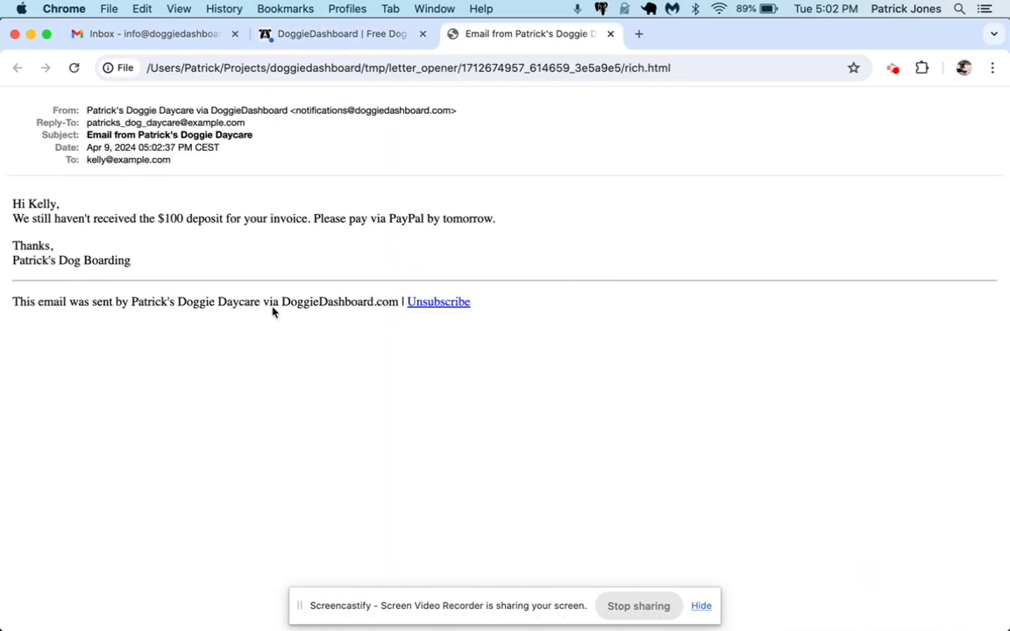
pyautogui.click(610, 35)
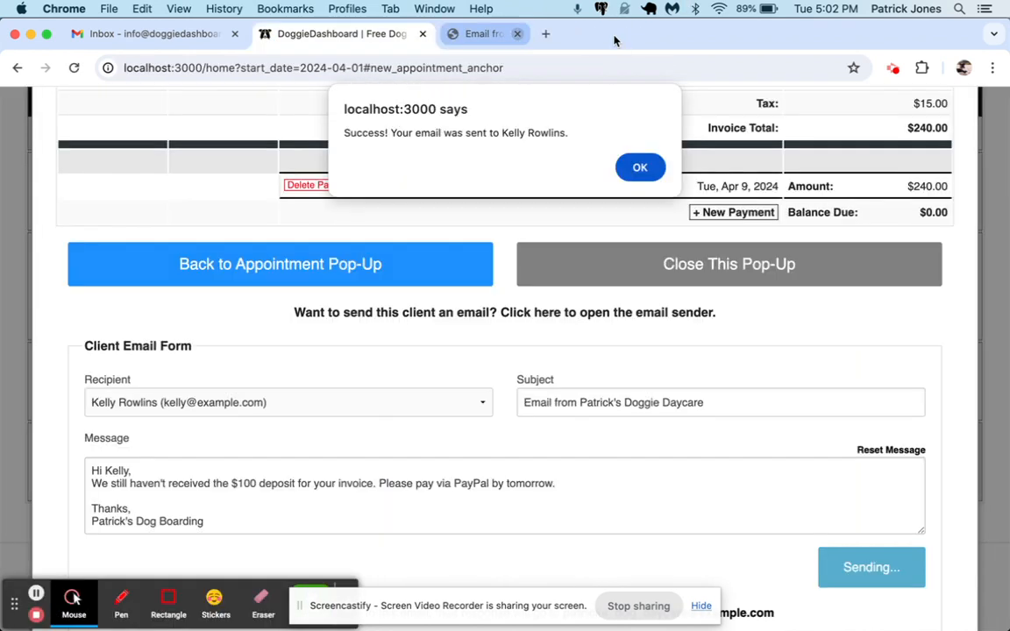
pyautogui.click(629, 167)
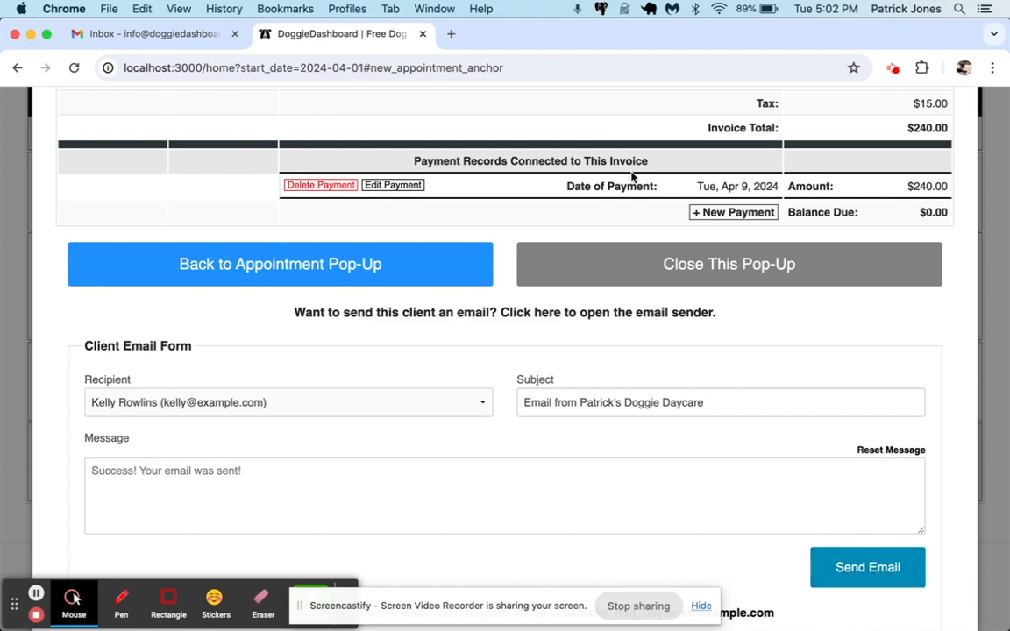
pyautogui.click(446, 316)
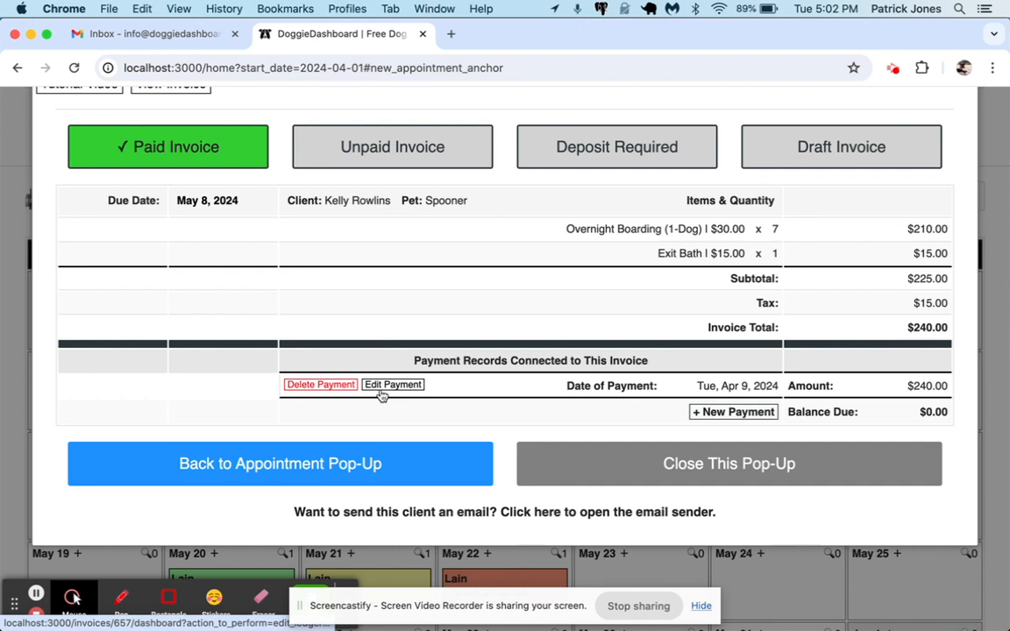
# Set the invoice's status to Unpaid Invoice and delete its $240 payment record
pyautogui.click(359, 145)
pyautogui.click(323, 387)
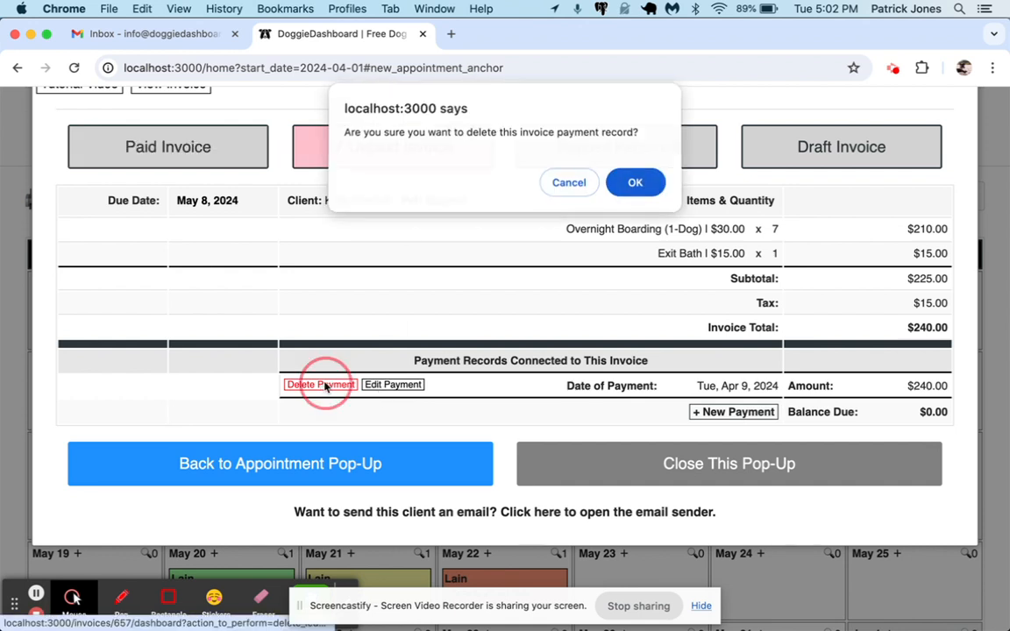
pyautogui.press('Return')
# Save a payment of 100 on the invoice with transaction category Deposit and payment method CashApp
pyautogui.click(514, 386)
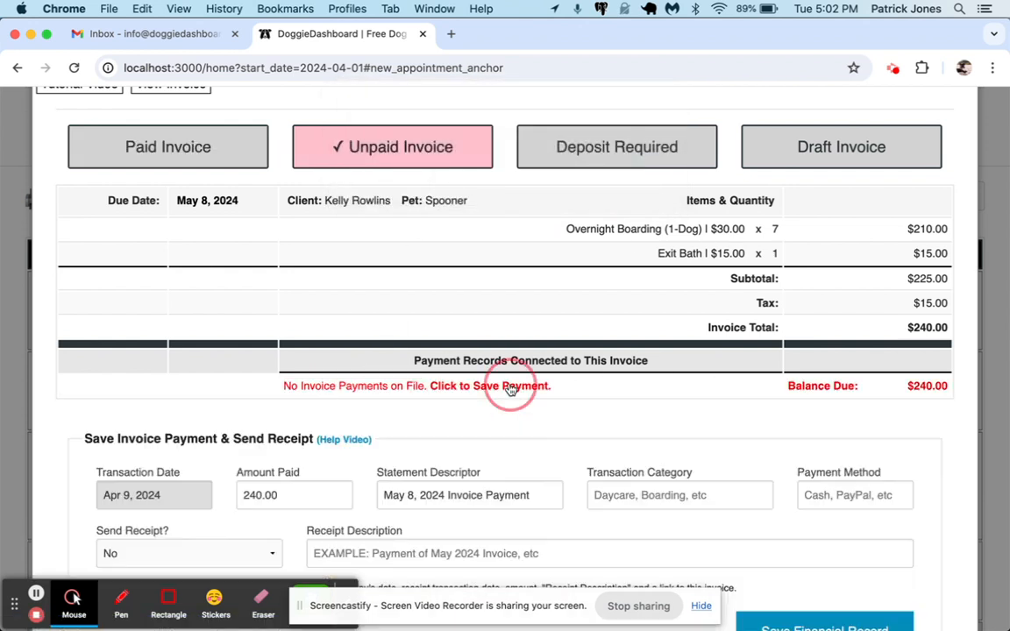
pyautogui.doubleClick(287, 494)
pyautogui.write('100')
pyautogui.press('Tab')
pyautogui.scroll(-5, 524, 539)
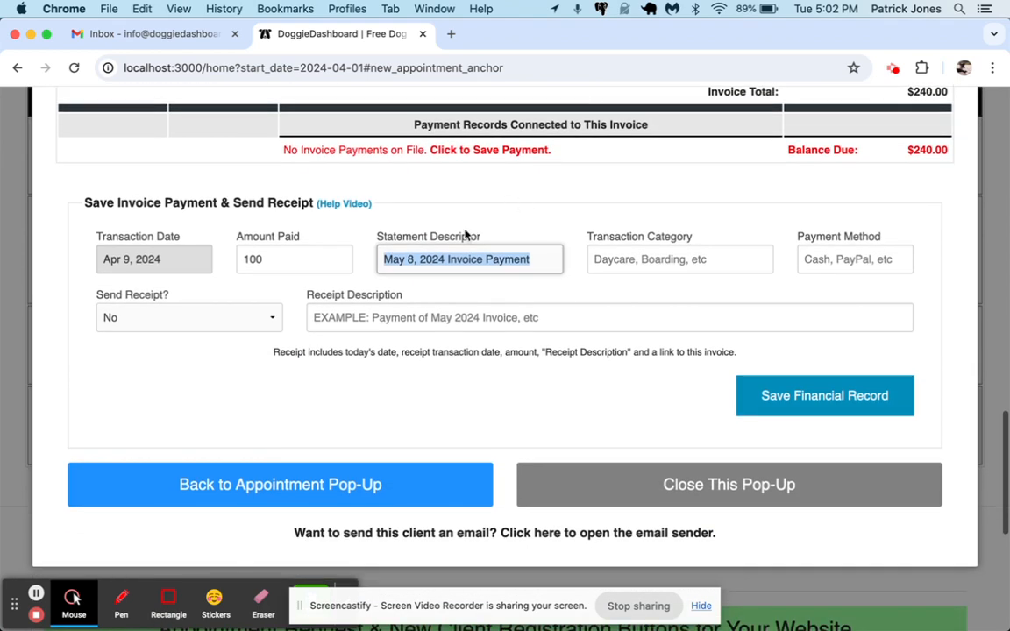
pyautogui.click(659, 259)
pyautogui.write('Deposit')
pyautogui.press('Tab')
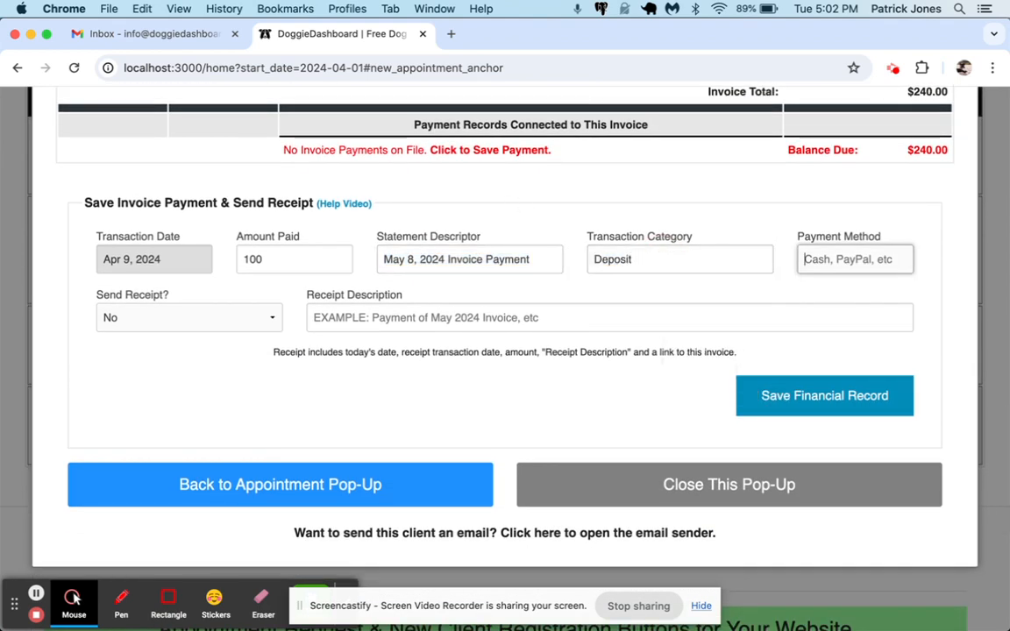
pyautogui.write('CashApp')
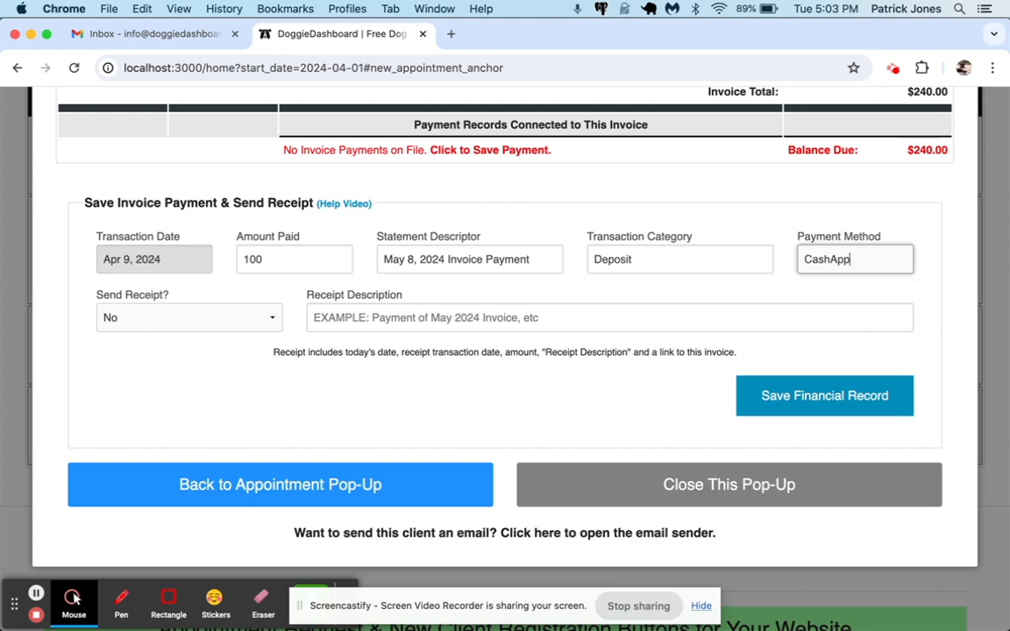
pyautogui.click(816, 397)
# Set the invoice's status to Deposit Required and change it on to Draft Invoice
pyautogui.scroll(5, 816, 396)
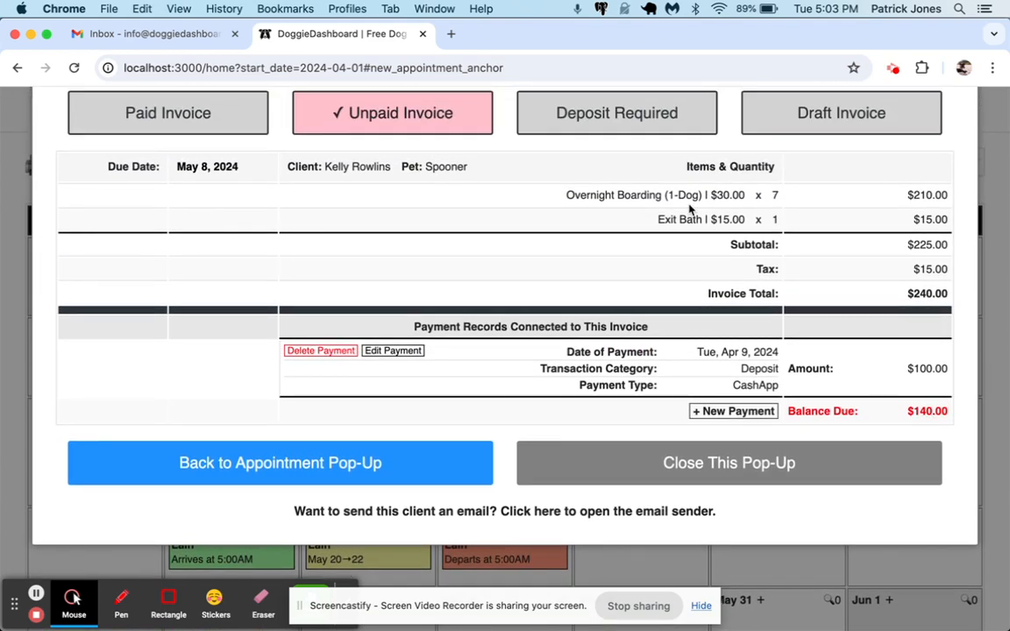
pyautogui.scroll(3, 689, 209)
pyautogui.click(597, 219)
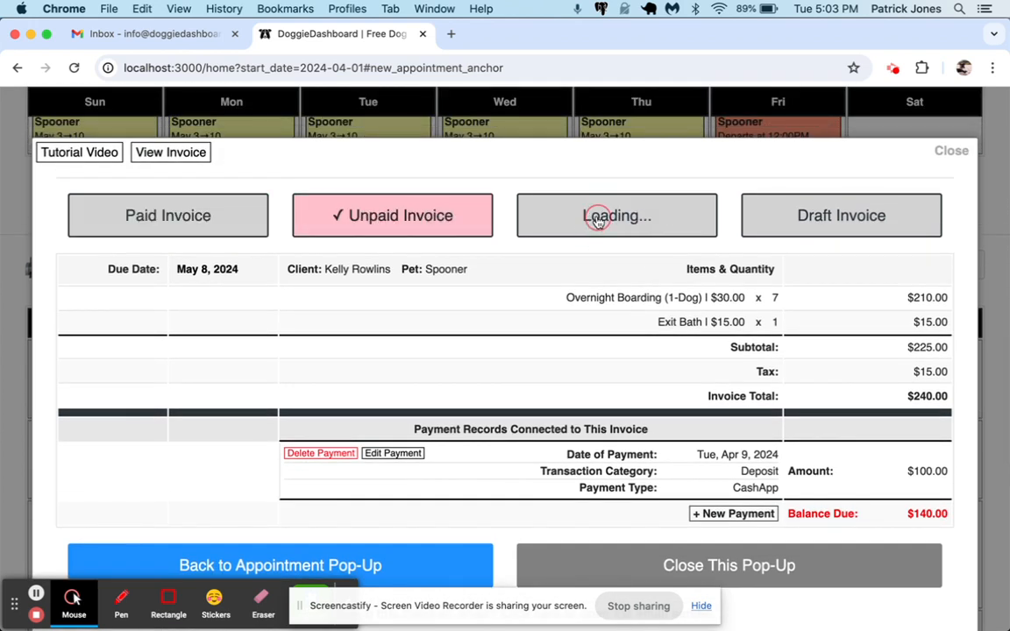
pyautogui.click(778, 216)
# Examine the invoice's Overnight Boarding and Exit Bath line items
pyautogui.scroll(-2, 604, 379)
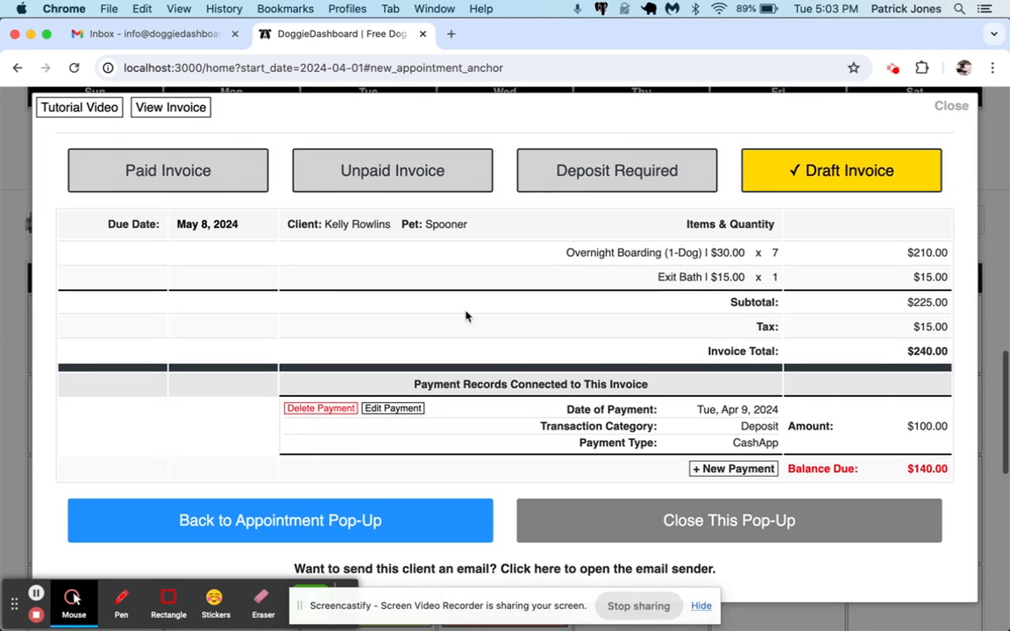
pyautogui.tripleClick(707, 253)
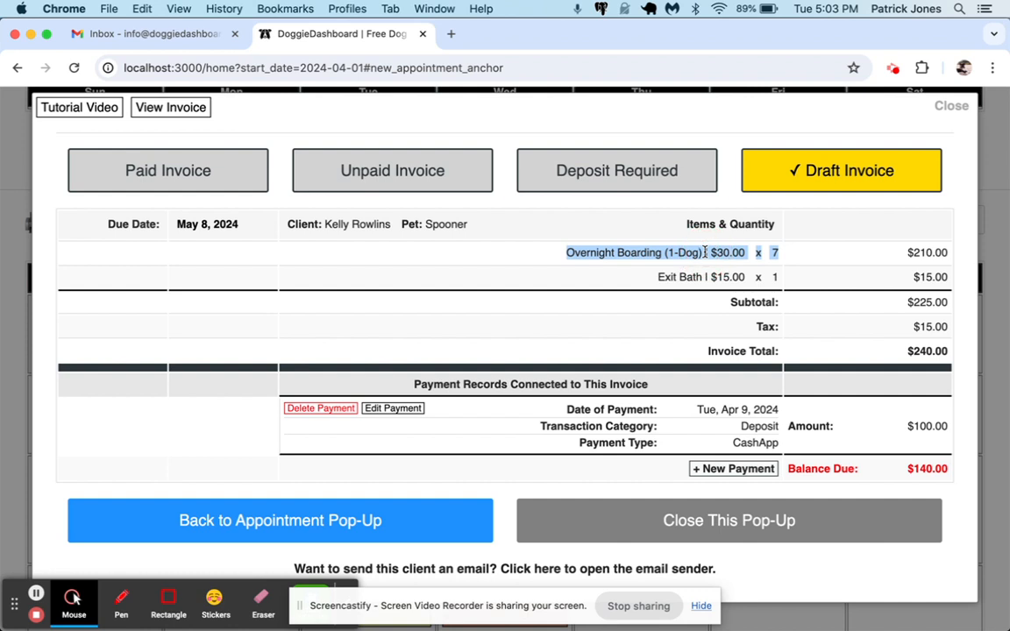
pyautogui.doubleClick(741, 296)
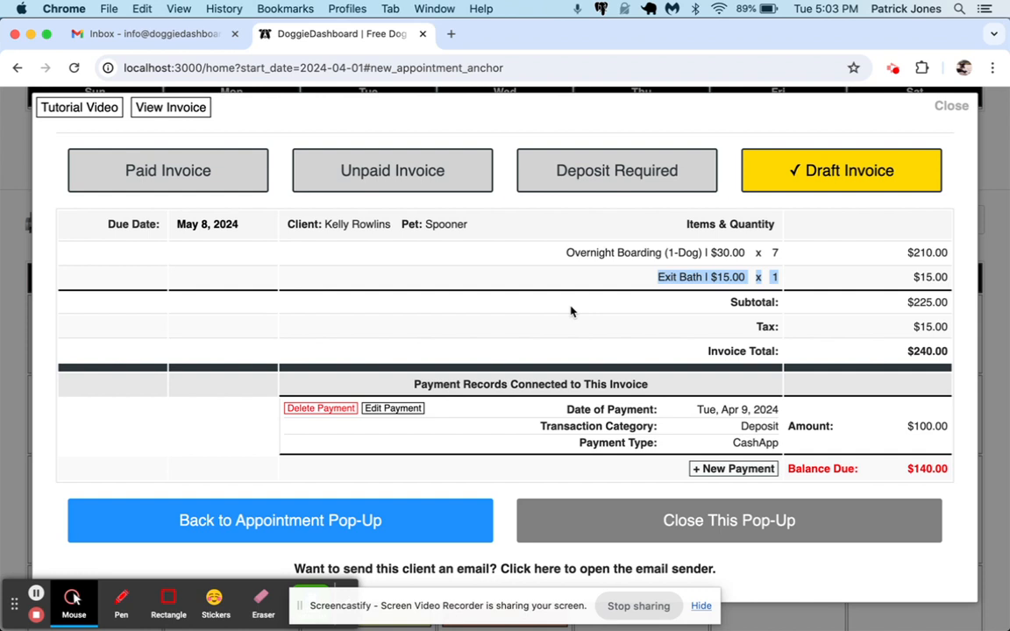
pyautogui.click(613, 278)
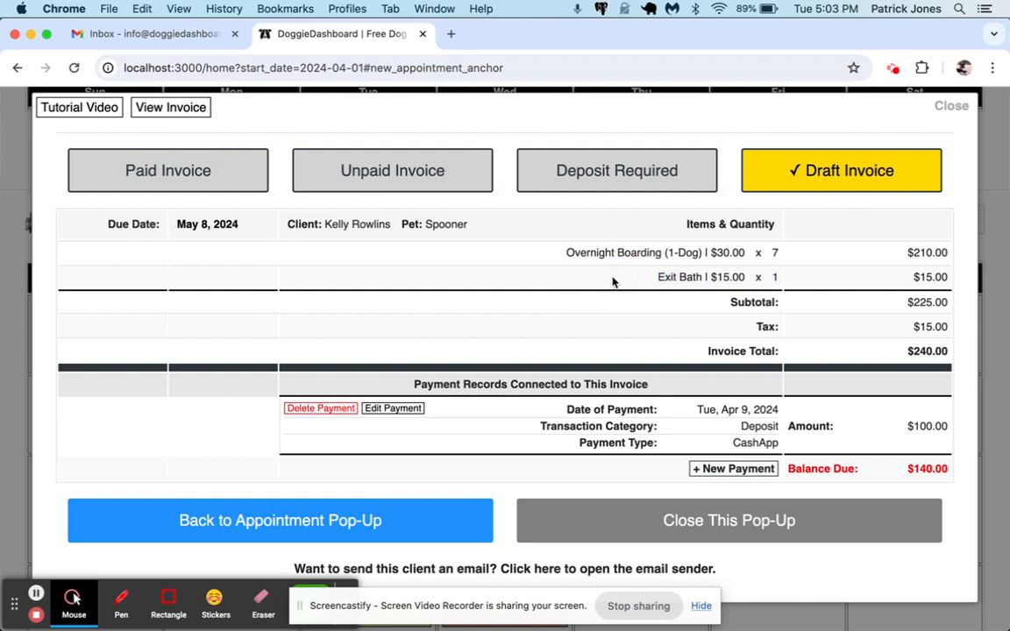